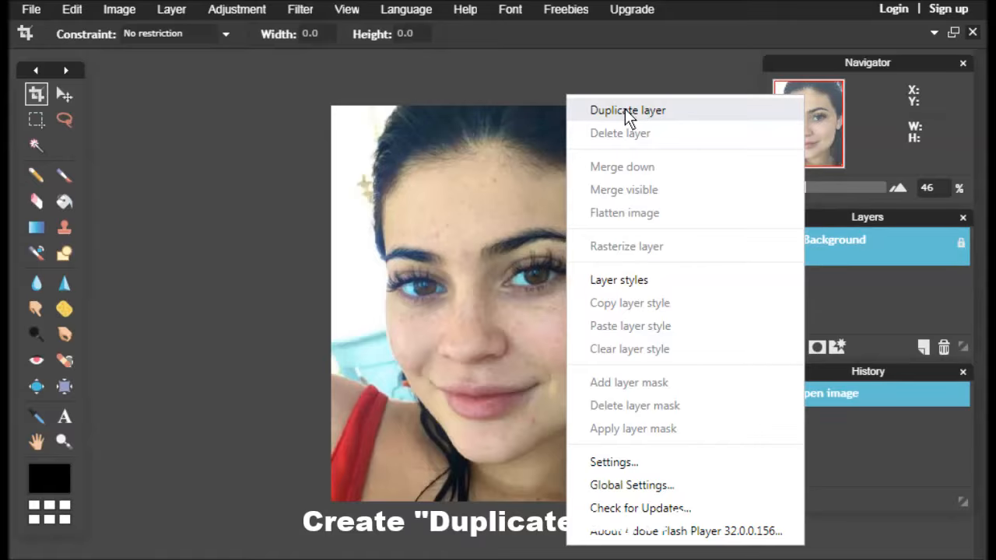
Step: Duplicate the Background layer and set the copy to Screen mode with an opacity of 80
click(627, 111)
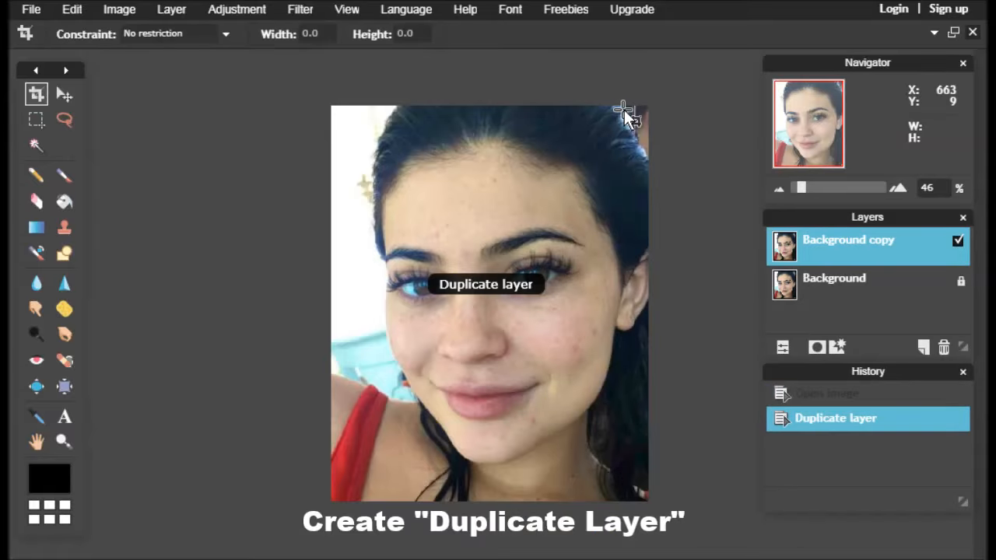
drag(802, 185, 626, 190)
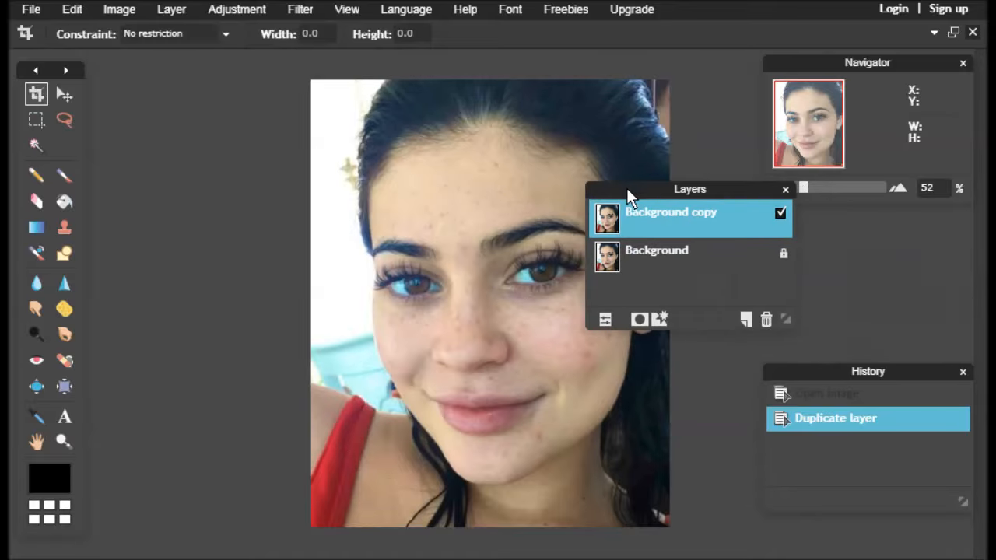
click(601, 316)
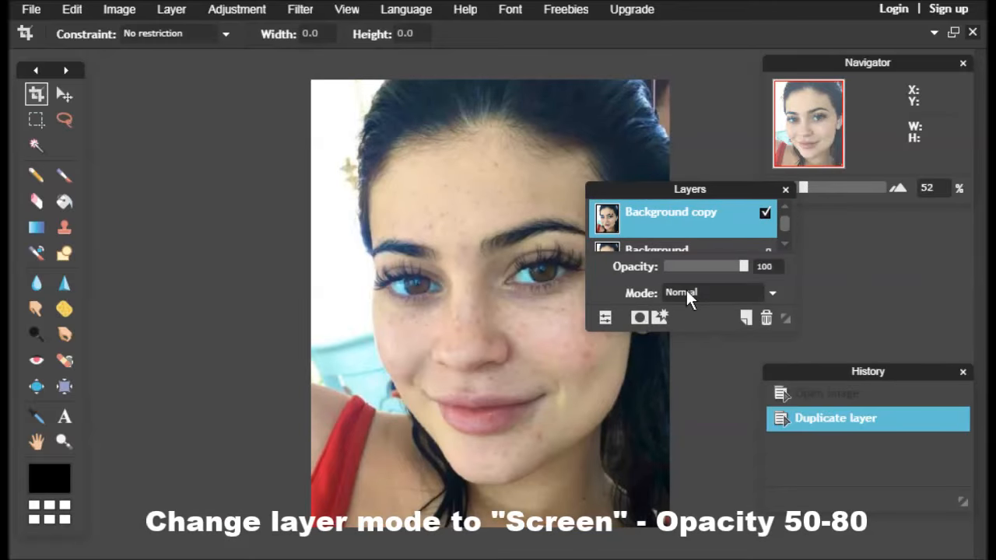
click(717, 291)
drag(770, 329, 772, 441)
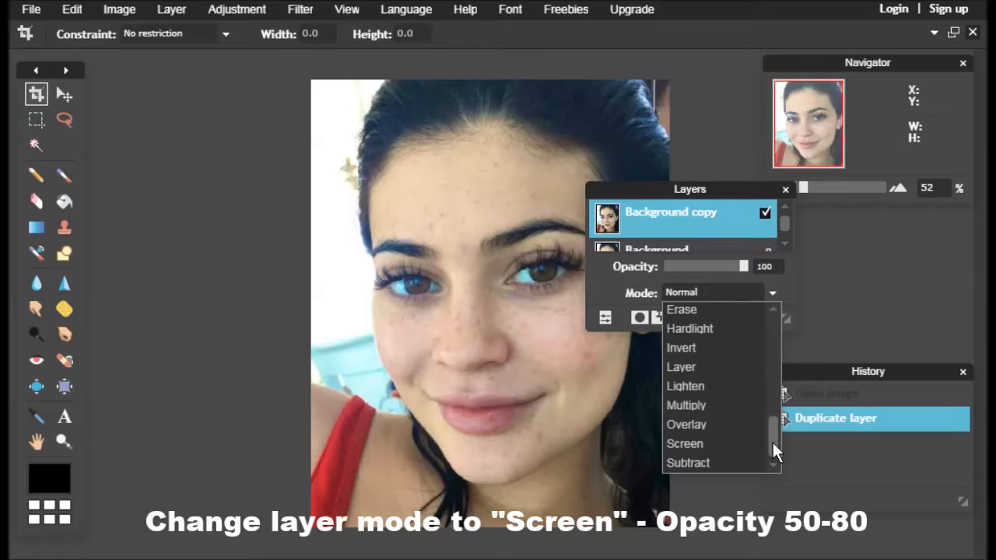
click(690, 446)
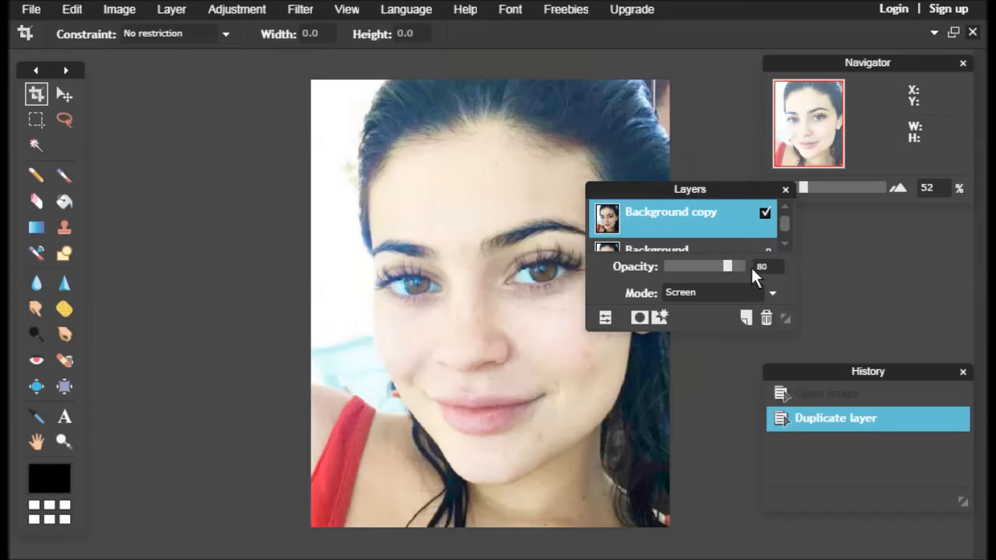
drag(645, 189, 822, 213)
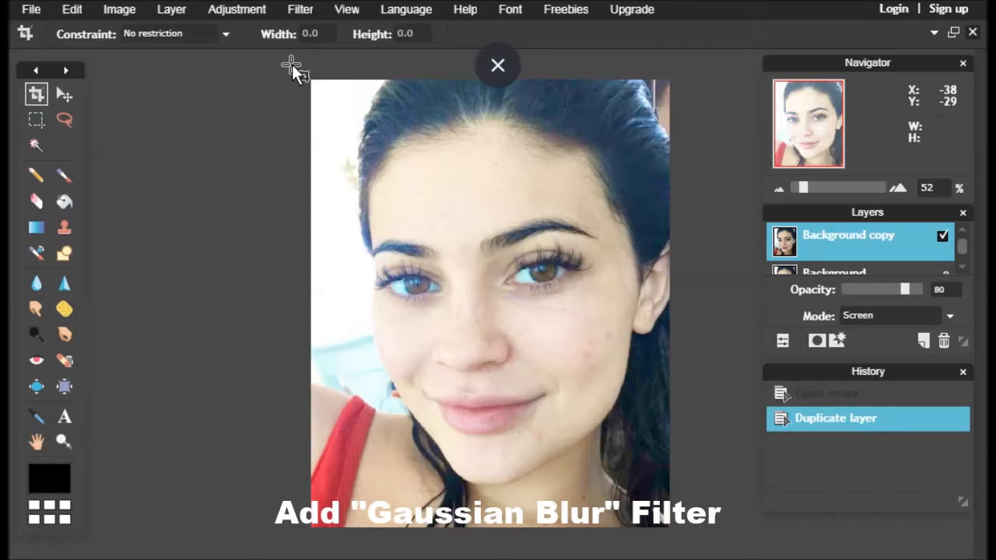
Step: Apply a Gaussian blur of 150 to the Background copy layer and compare it with the original by toggling the layer's visibility
click(302, 11)
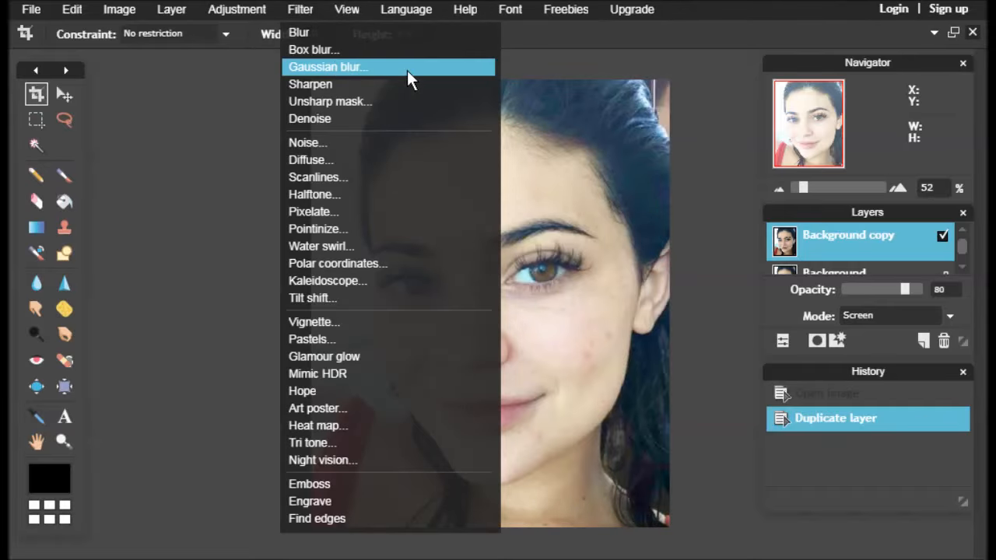
click(365, 67)
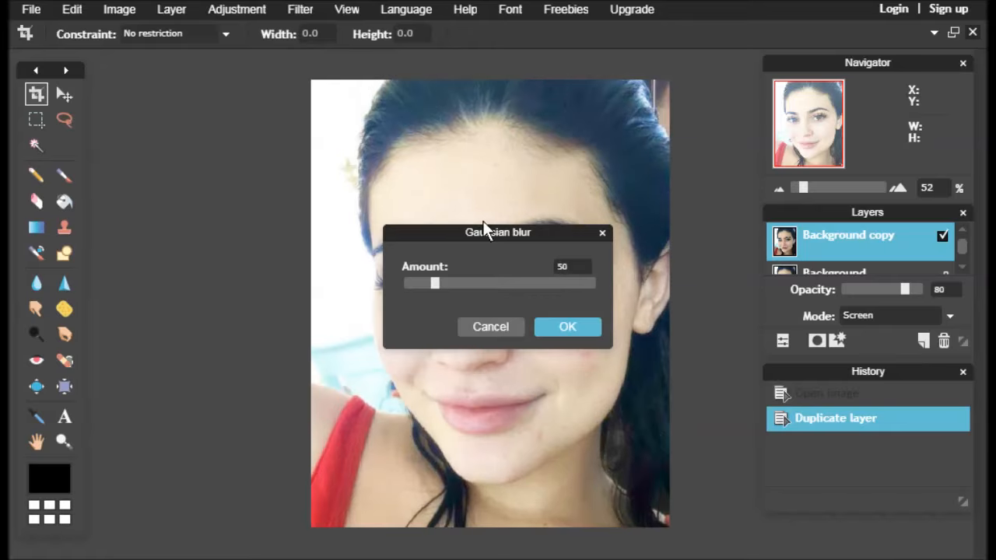
drag(449, 230, 696, 230)
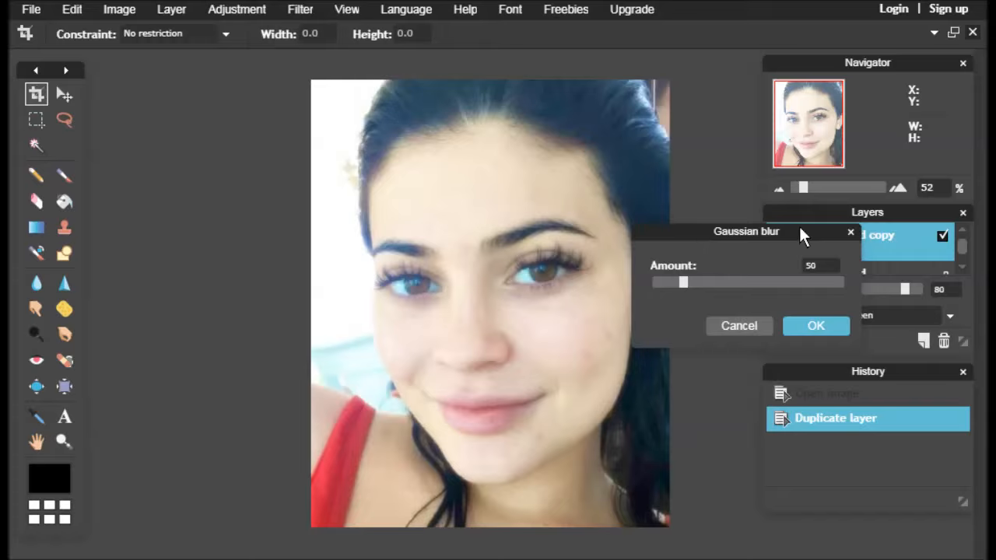
drag(690, 279, 763, 292)
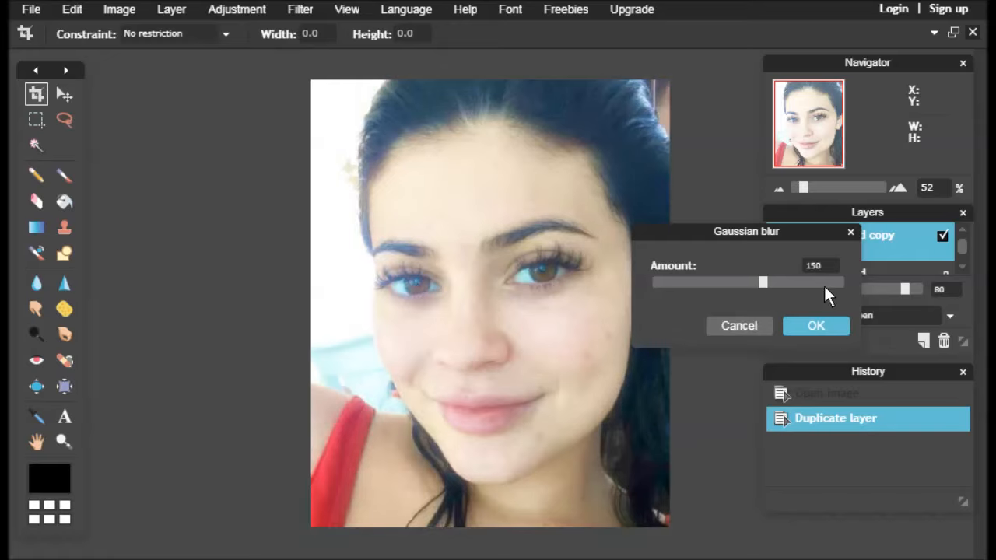
click(819, 330)
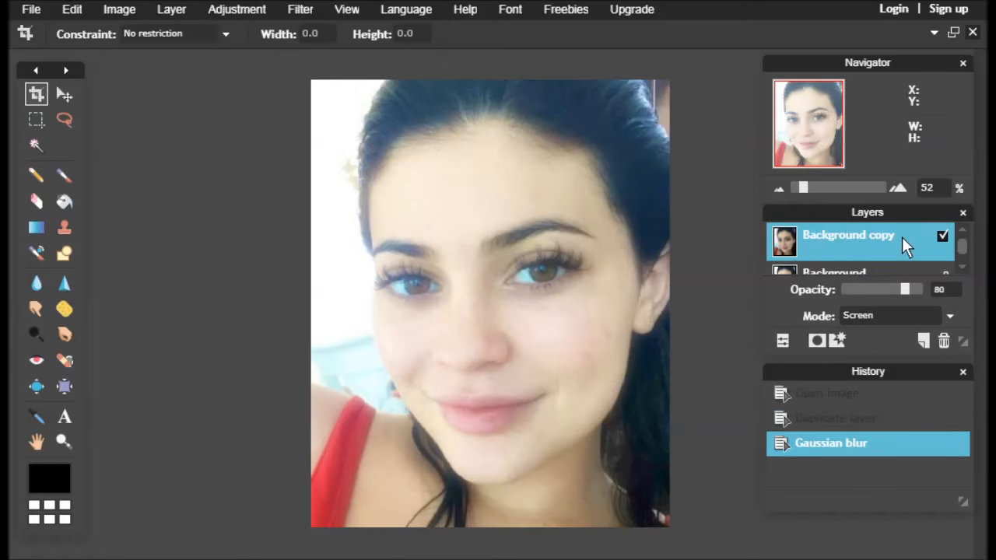
click(942, 236)
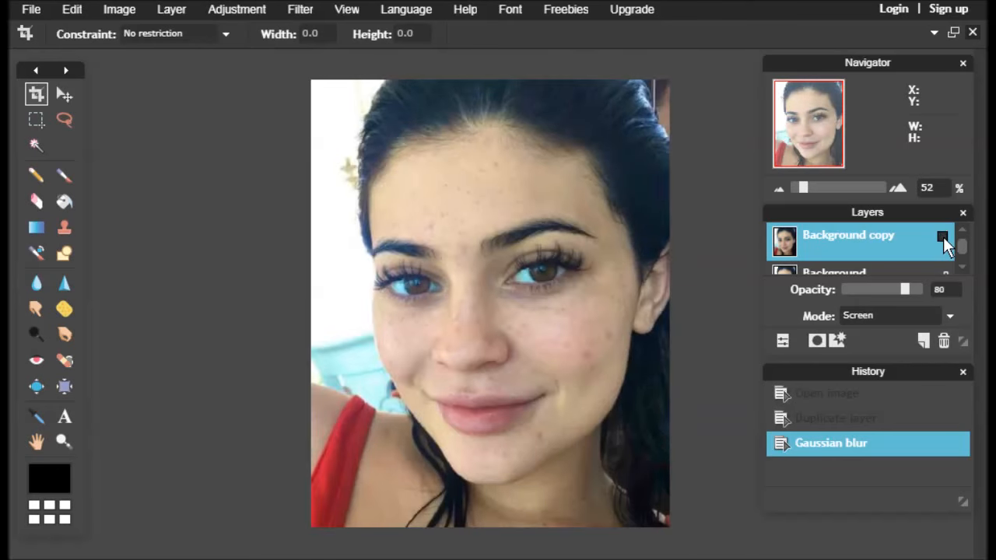
click(942, 237)
click(942, 236)
click(942, 236)
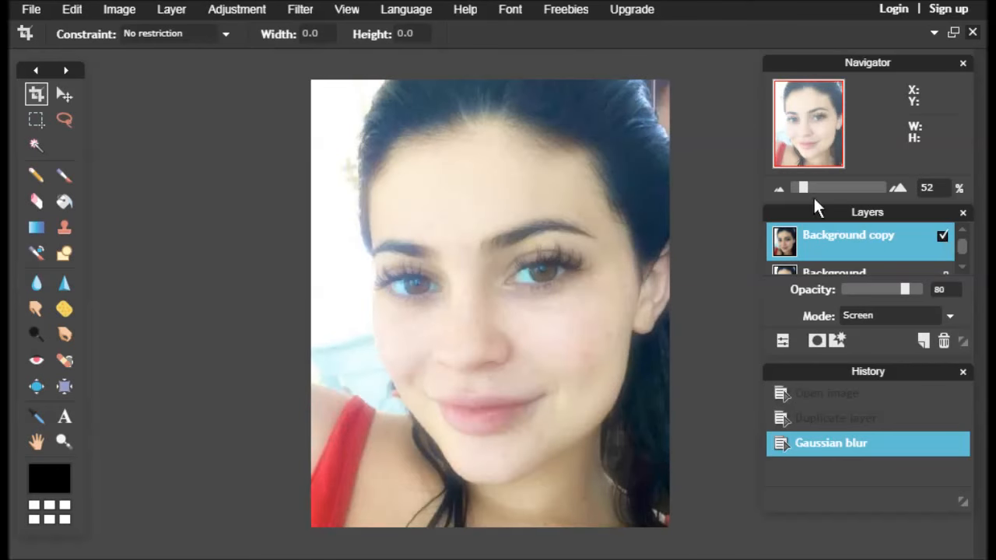
Step: Darken the Background copy with Levels at a midtone input of 2.87 and compare before and after by toggling its visibility
mouse_move(805, 187)
mouse_down()
mouse_move(817, 187)
mouse_move(806, 186)
mouse_up()
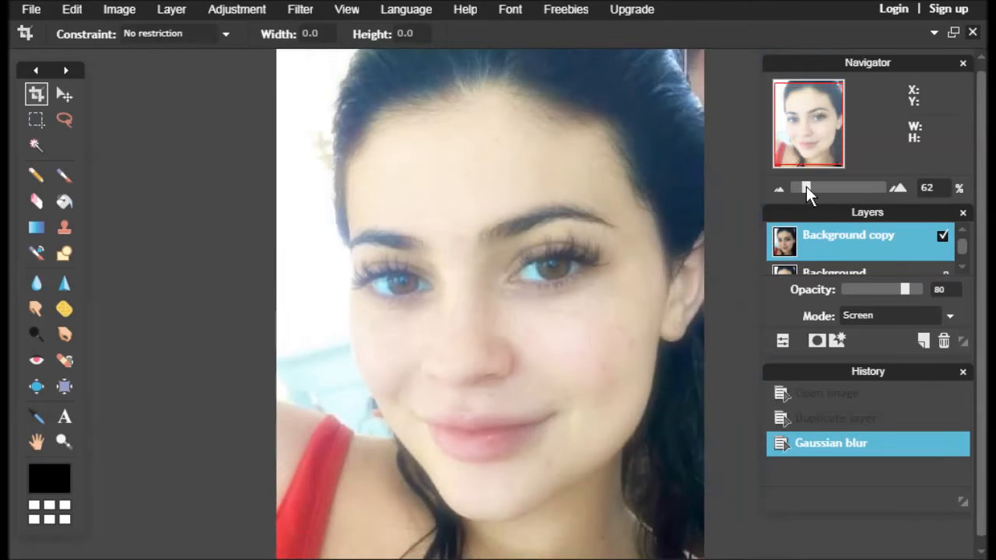
click(295, 11)
mouse_move(231, 9)
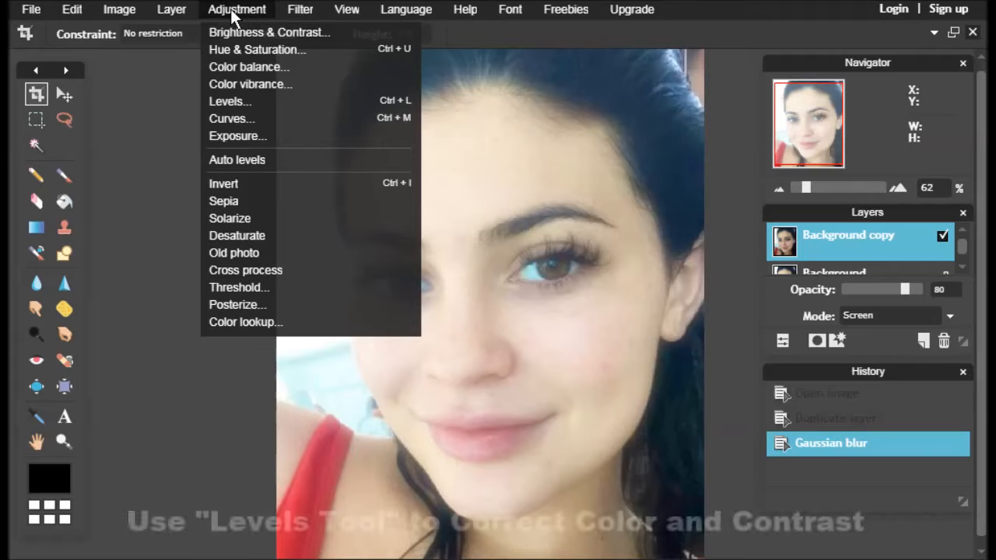
click(300, 101)
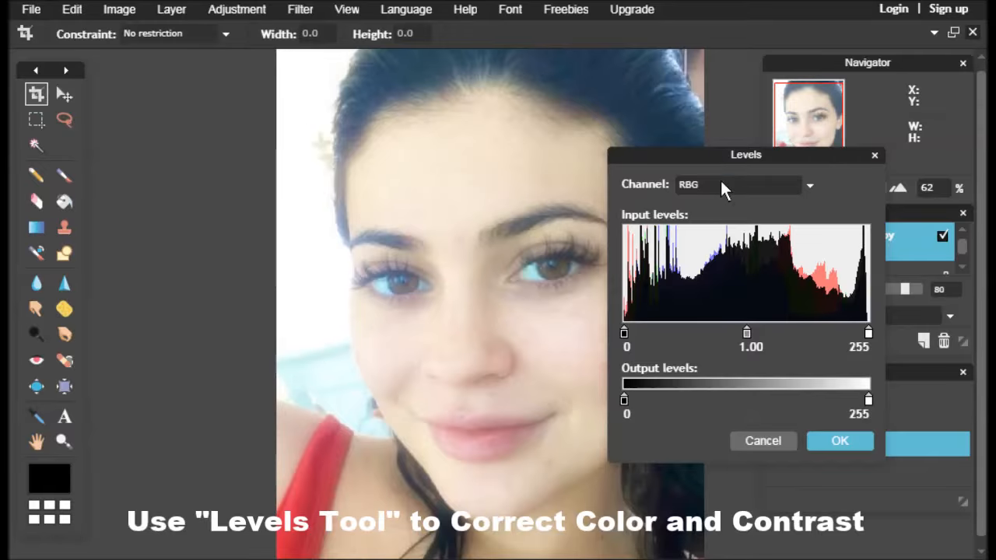
drag(662, 162, 147, 171)
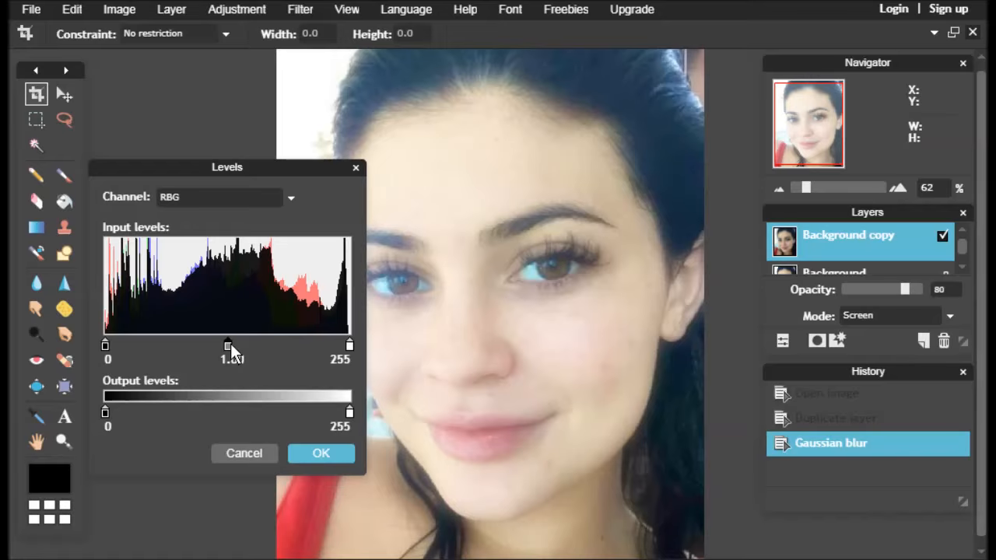
drag(242, 345, 286, 347)
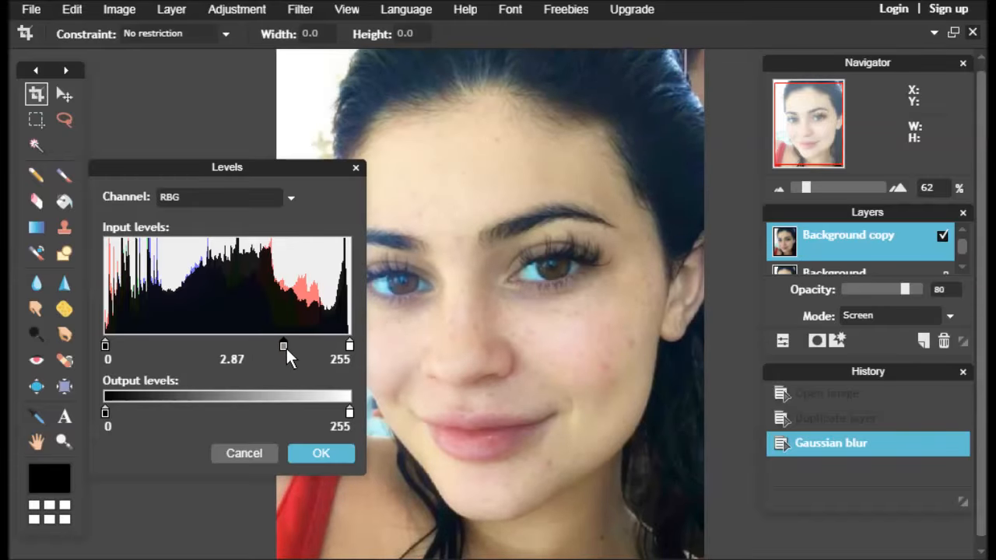
click(315, 448)
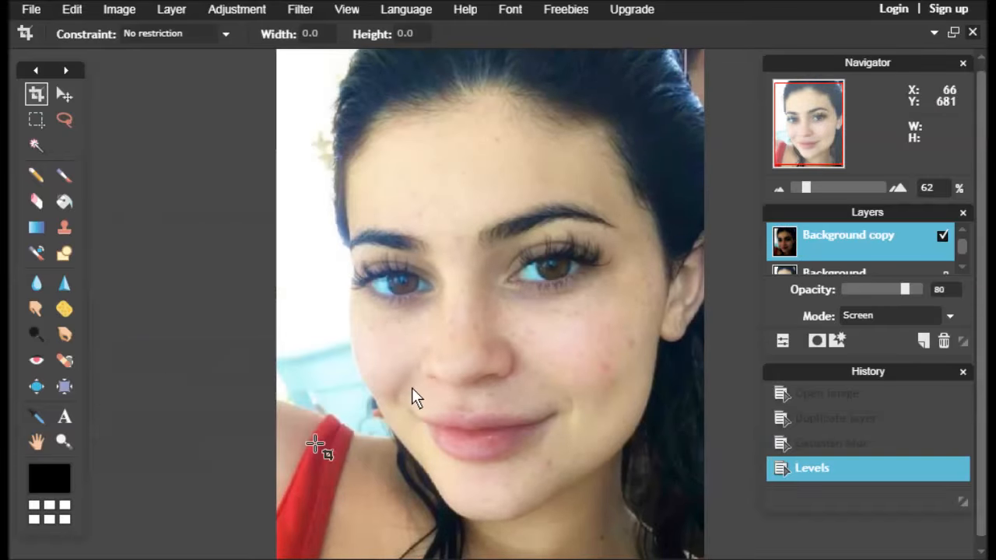
click(943, 236)
click(943, 236)
click(943, 236)
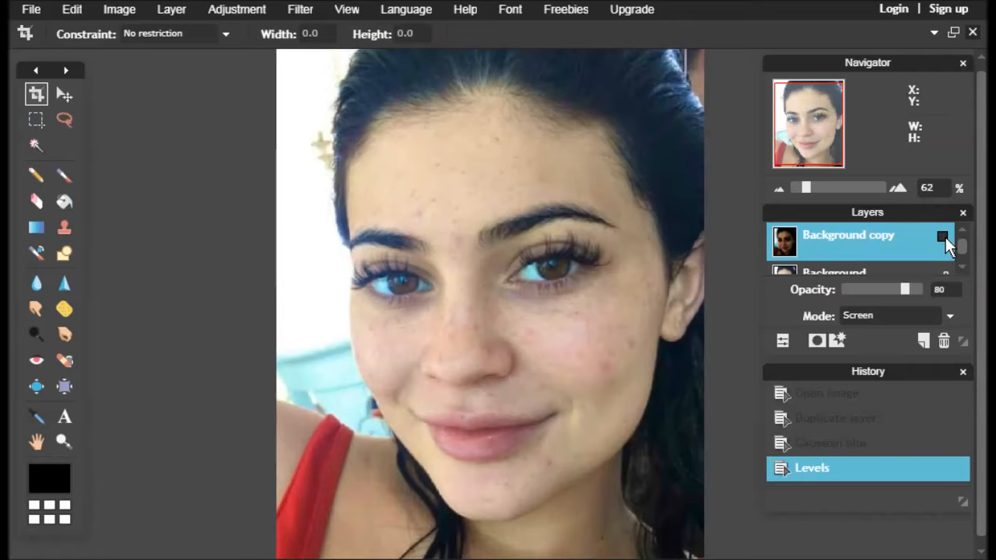
click(942, 237)
Step: Set the Background copy layer's blending mode to Difference
drag(816, 213, 680, 167)
click(730, 273)
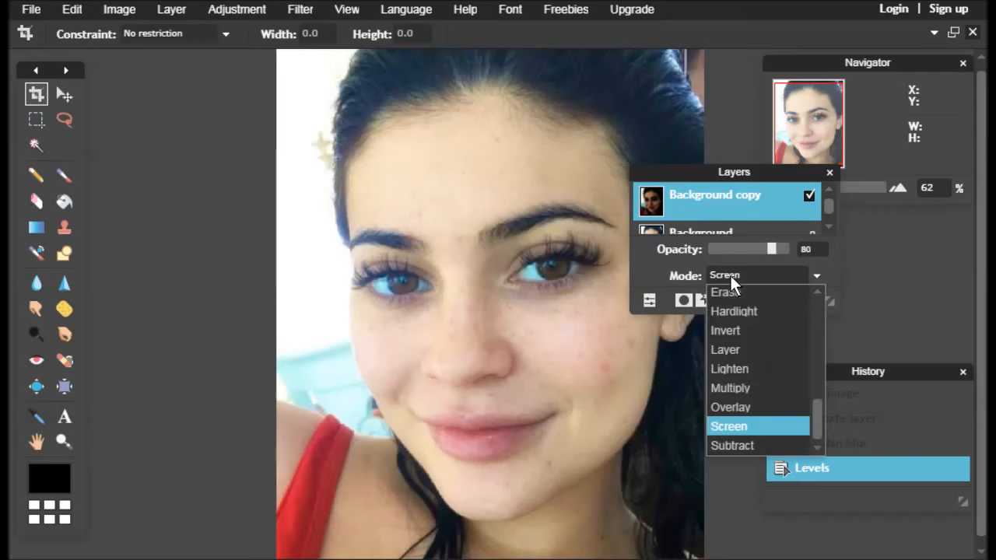
drag(815, 415, 823, 308)
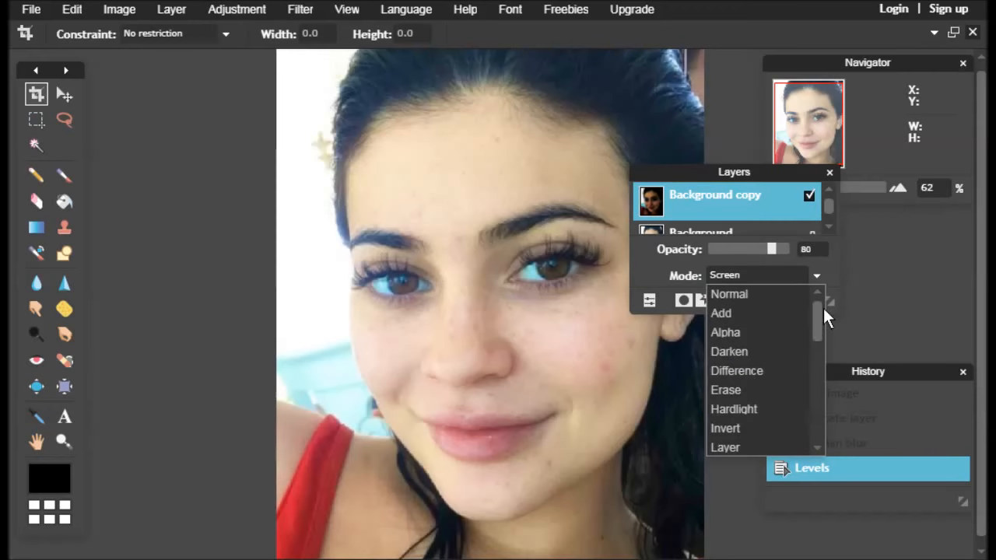
click(747, 373)
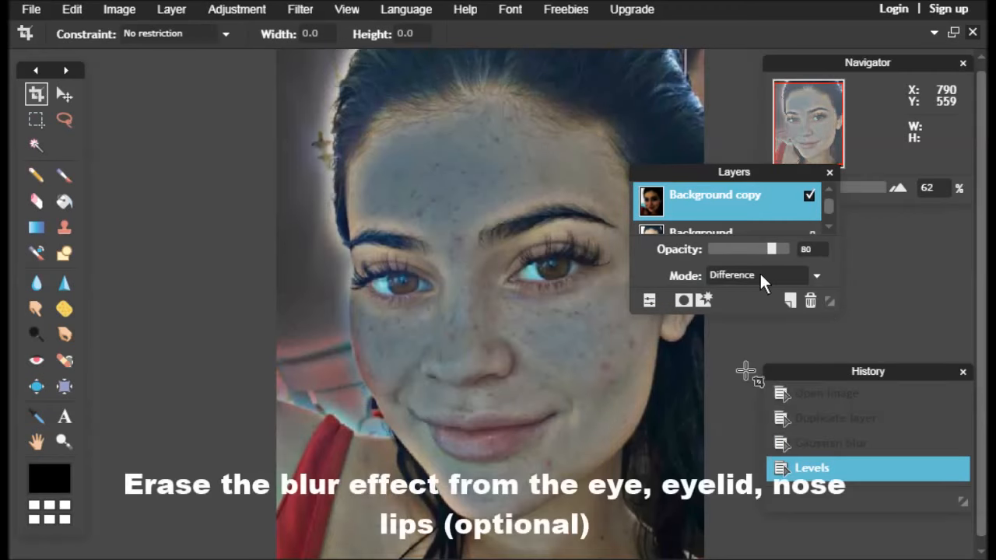
drag(678, 172, 808, 212)
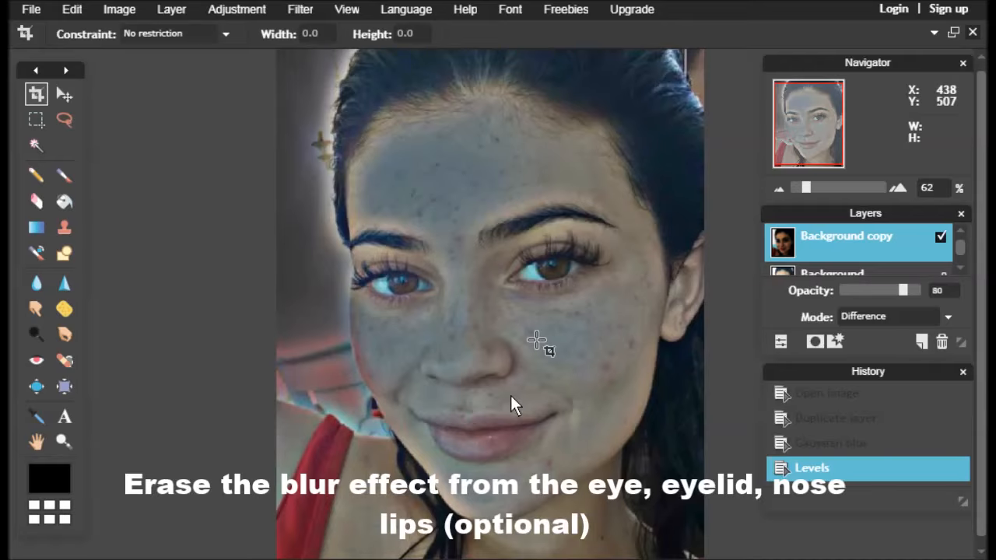
Step: Erase the Background copy over the iris of the eye at the image's left with a hard eraser brush of size 30
drag(808, 187, 835, 186)
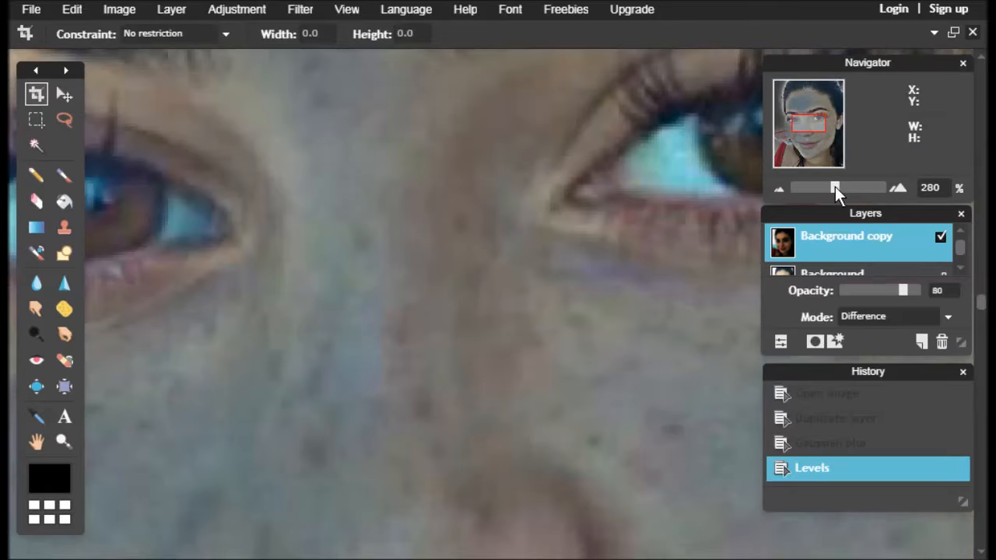
drag(806, 119, 794, 119)
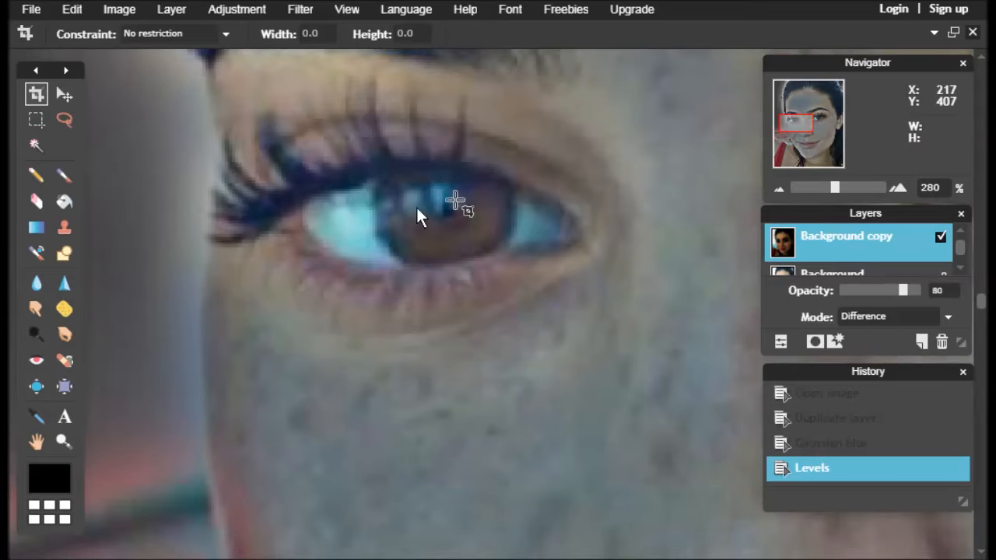
click(36, 200)
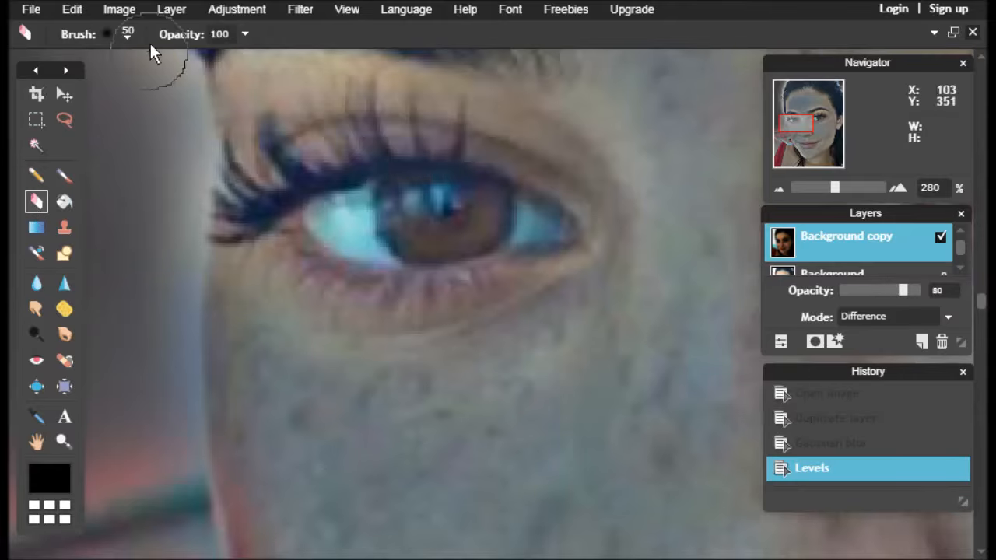
click(128, 34)
click(281, 79)
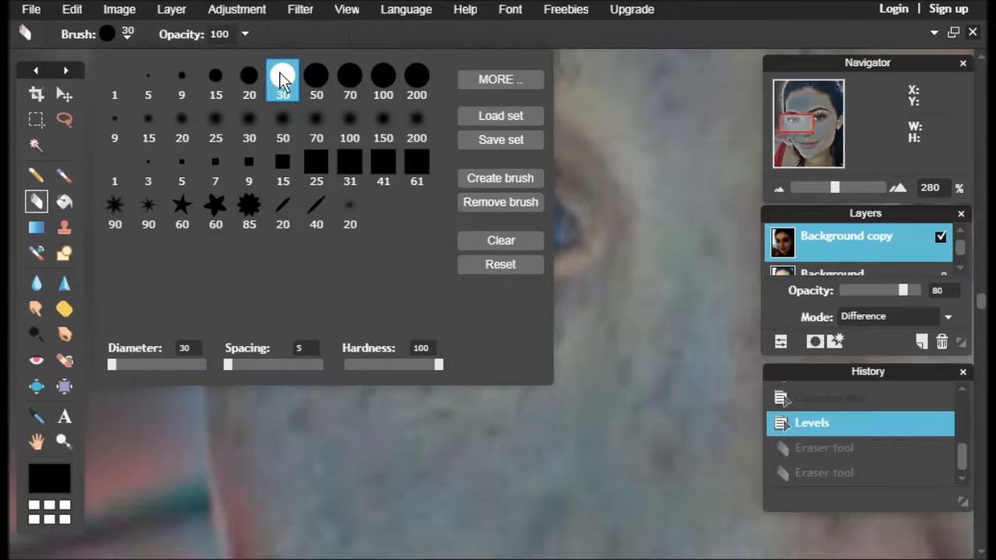
click(416, 211)
click(421, 223)
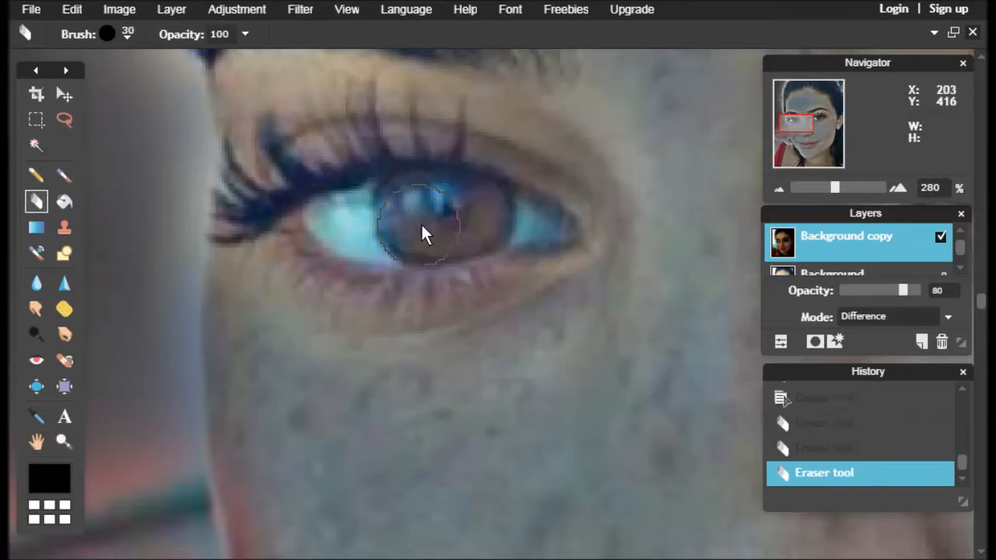
Step: Erase the Background copy over the white of the eye and around both nostrils with a soft eraser brush of size 25
click(128, 34)
click(210, 119)
mouse_move(327, 212)
mouse_down()
mouse_move(436, 196)
mouse_move(462, 248)
mouse_move(314, 217)
mouse_up()
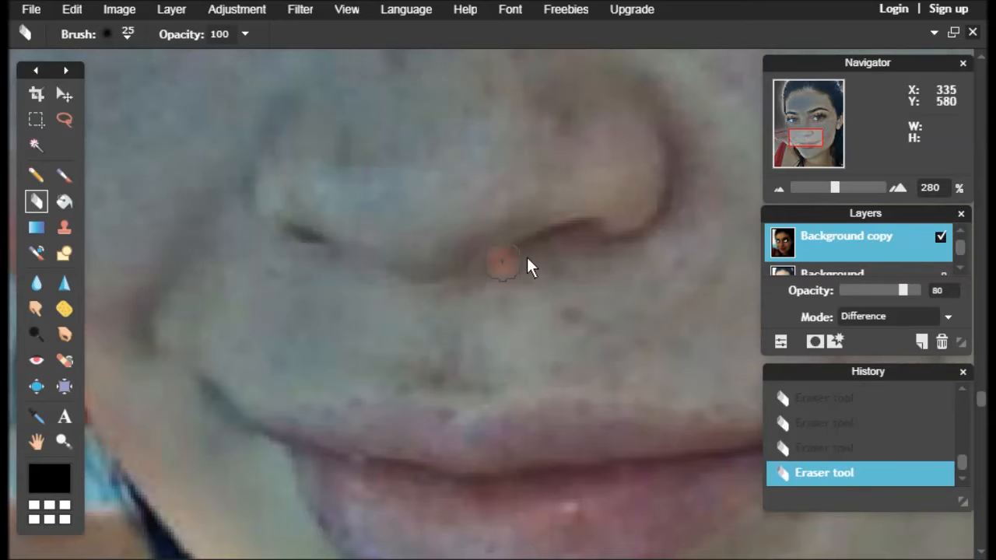
drag(508, 270, 576, 246)
drag(343, 249, 292, 241)
Step: Set the Background copy layer to Screen mode with an opacity of 89
drag(832, 188, 816, 189)
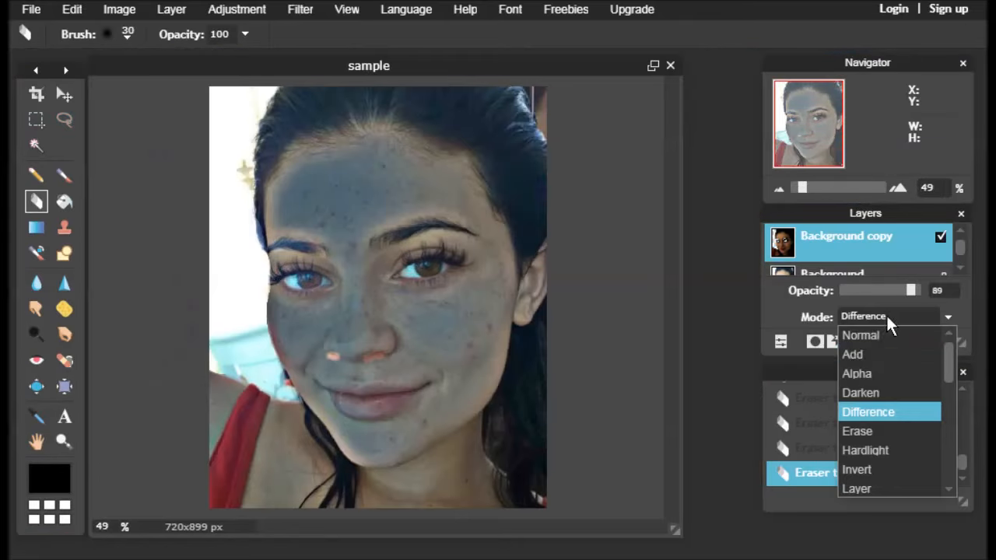
scroll(895, 467, down, 2)
click(895, 483)
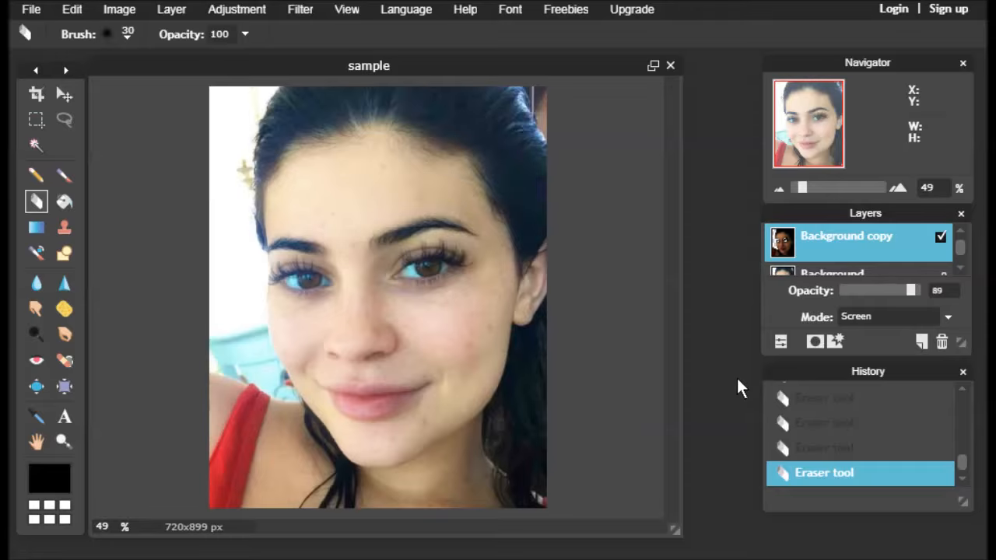
Step: Merge the Background copy layer down into the Background
drag(795, 212, 793, 212)
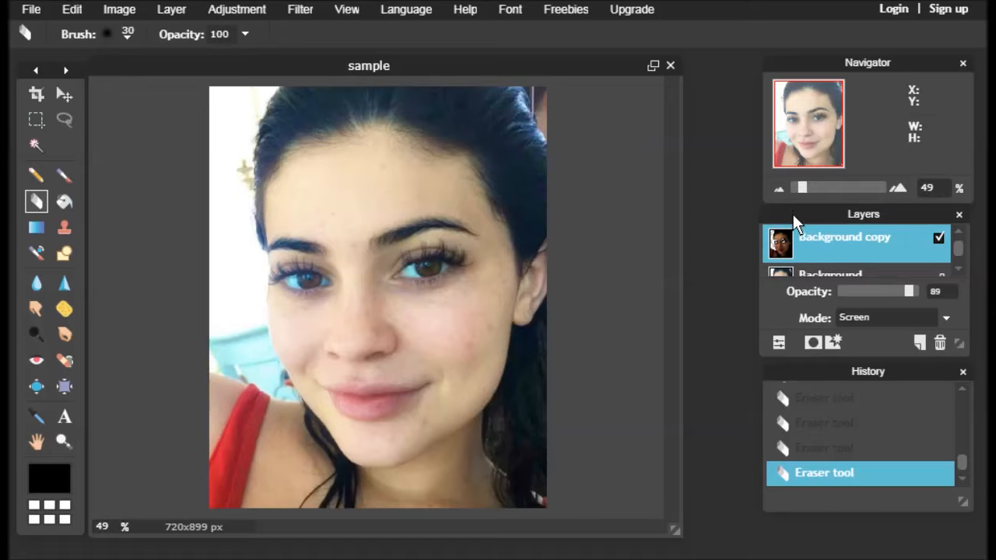
right_click(850, 242)
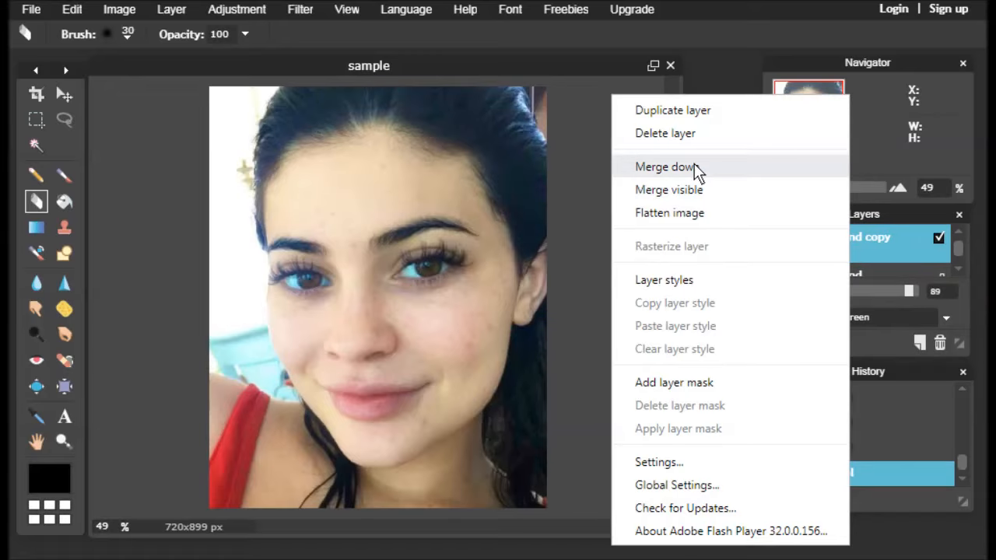
click(694, 169)
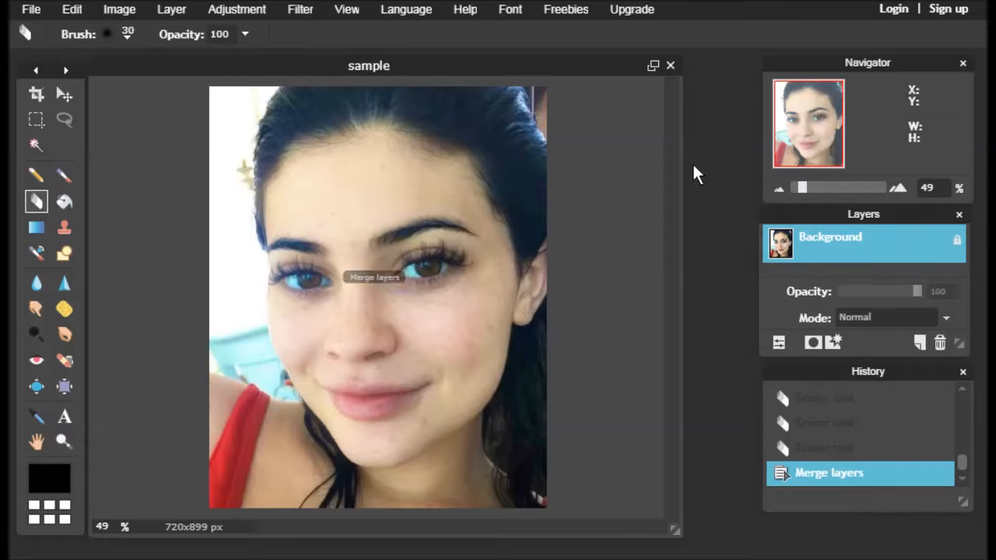
Step: Duplicate the Background layer and widen the floating image window for close-up retouching
right_click(825, 247)
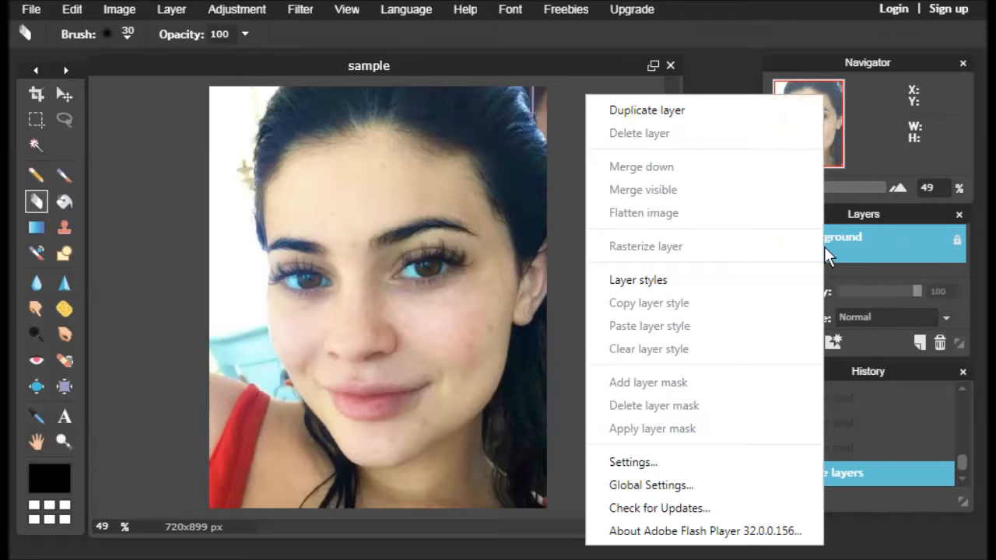
click(688, 105)
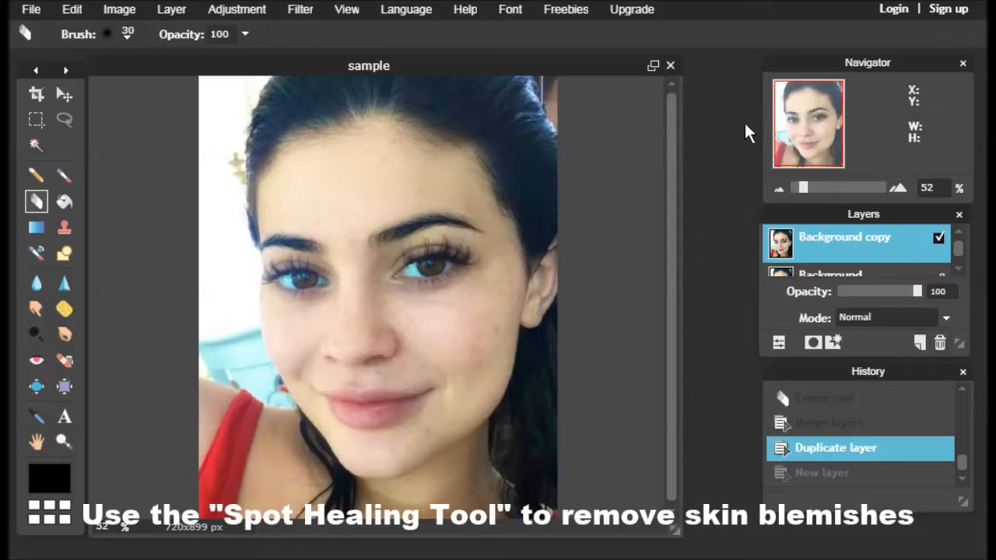
click(653, 65)
drag(805, 188, 824, 195)
mouse_move(823, 138)
mouse_down()
mouse_move(827, 156)
mouse_move(838, 148)
mouse_up()
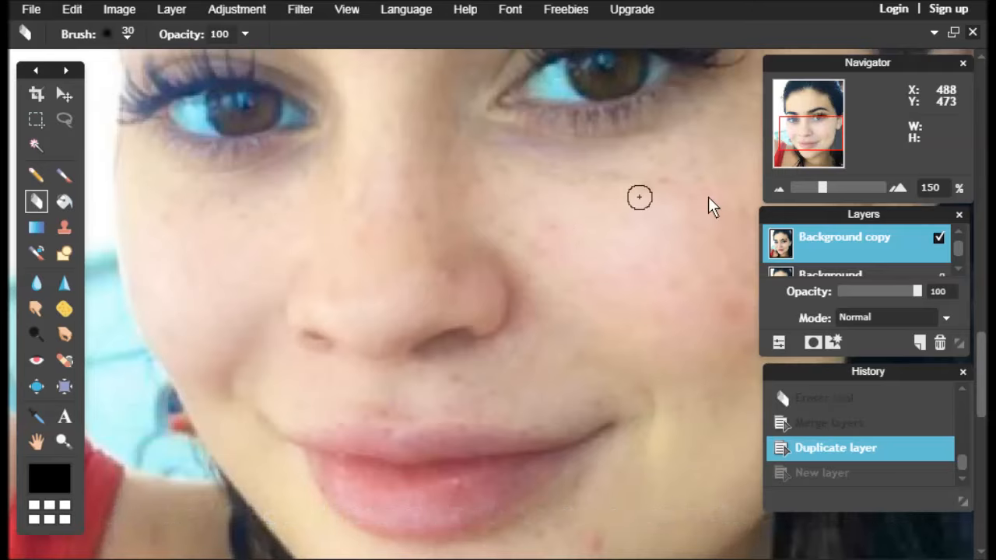
click(955, 33)
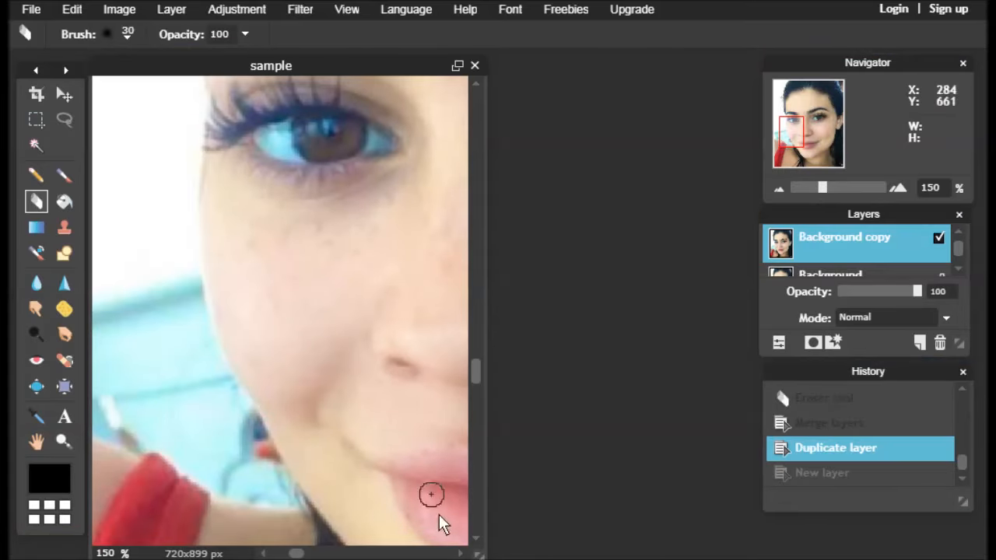
drag(476, 553, 755, 554)
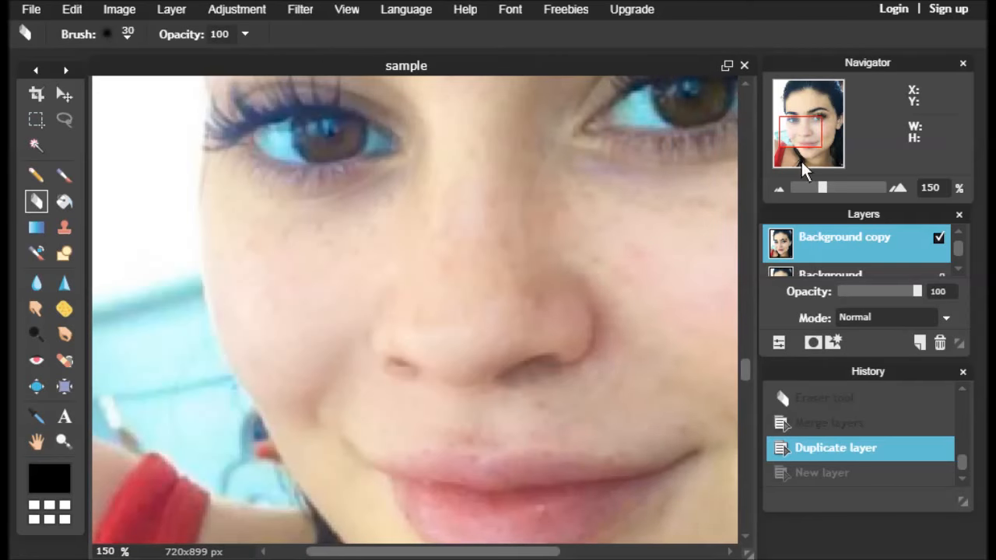
Step: Remove the blemishes on the chin, around the mouth, on the cheek and on the forehead with the Spot Heal tool, size 20, Blend Nearby
mouse_move(805, 148)
mouse_down()
mouse_move(793, 107)
mouse_move(812, 152)
mouse_up()
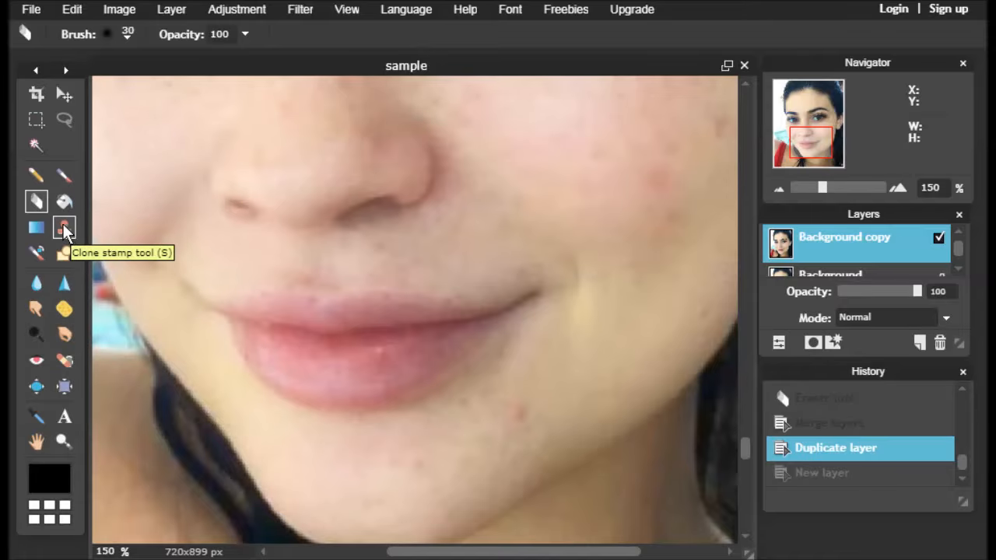
click(63, 360)
click(516, 417)
click(451, 417)
click(382, 271)
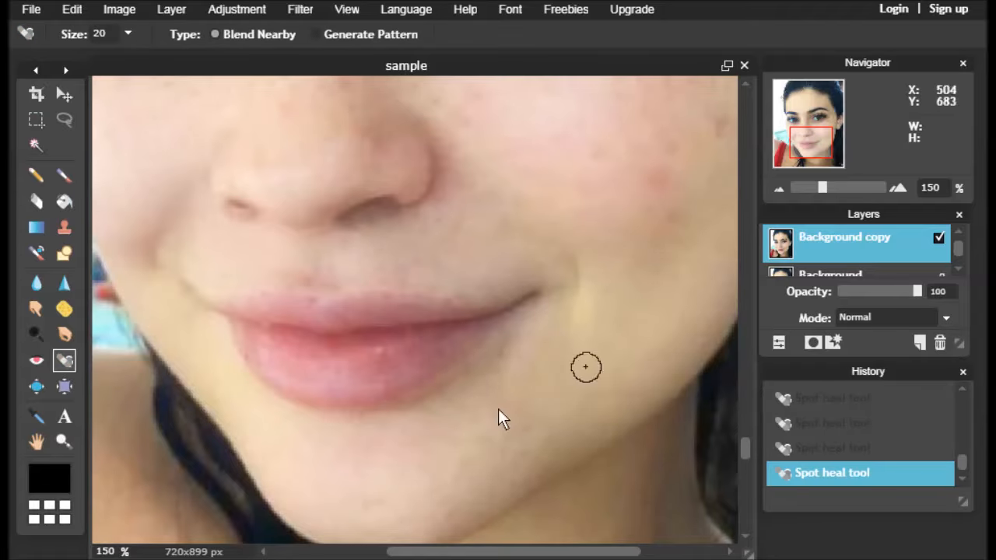
click(586, 367)
click(544, 376)
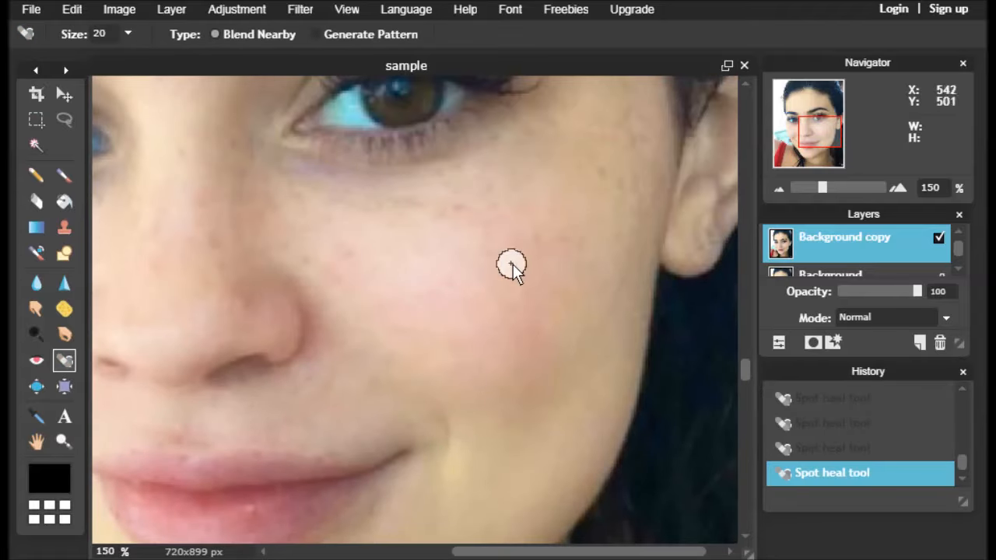
drag(805, 119, 796, 94)
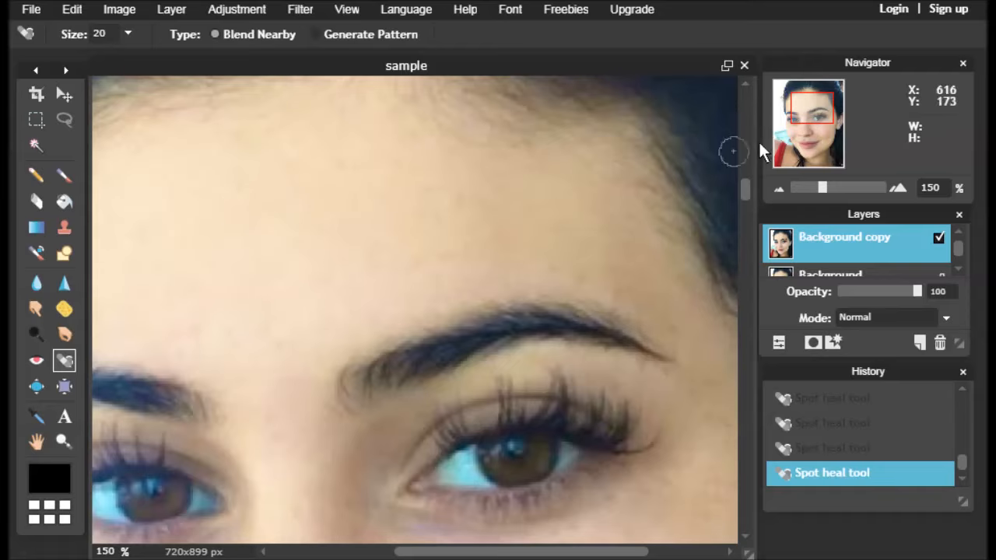
click(795, 110)
click(802, 131)
drag(805, 131, 804, 126)
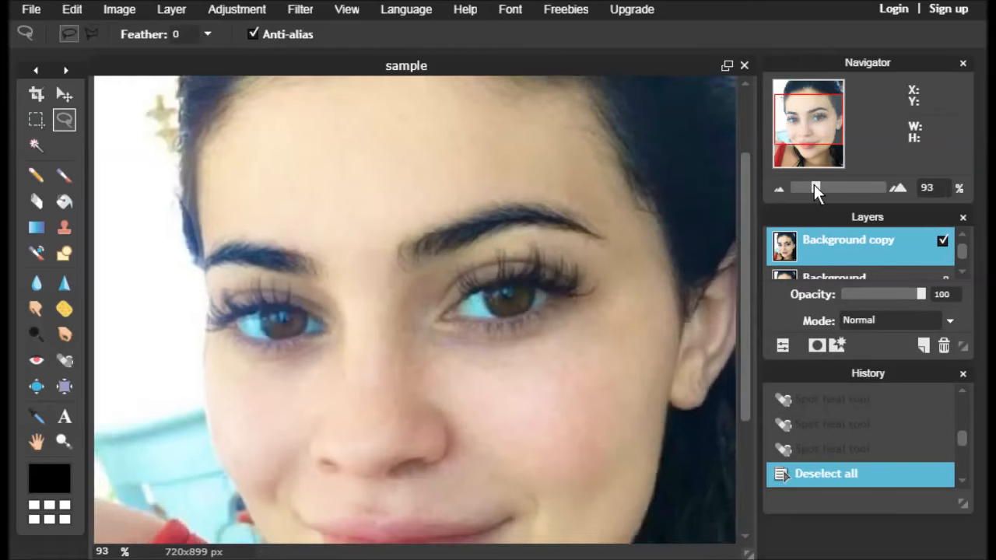
Step: Merge the healed Background copy down into the Background and duplicate the merged layer
drag(813, 185, 803, 182)
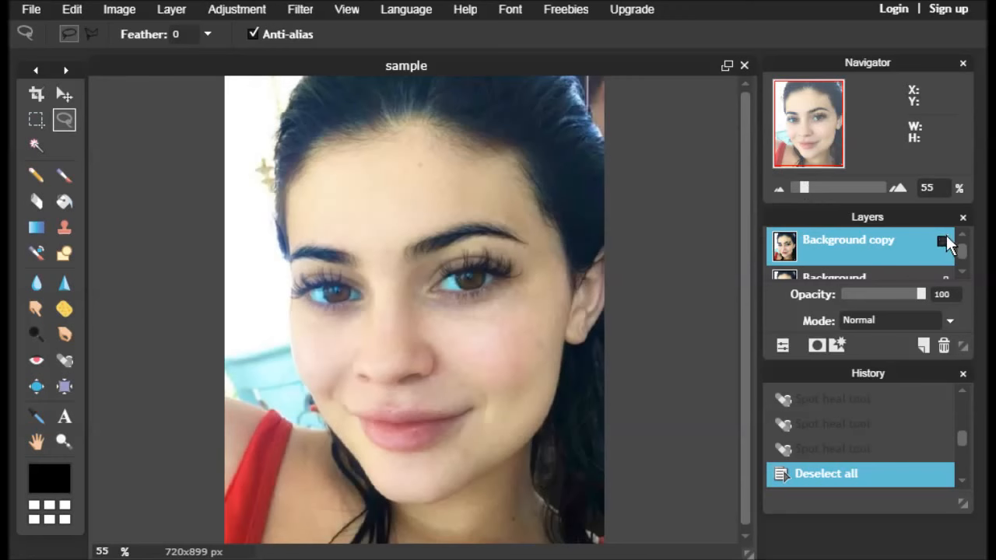
right_click(818, 249)
click(654, 167)
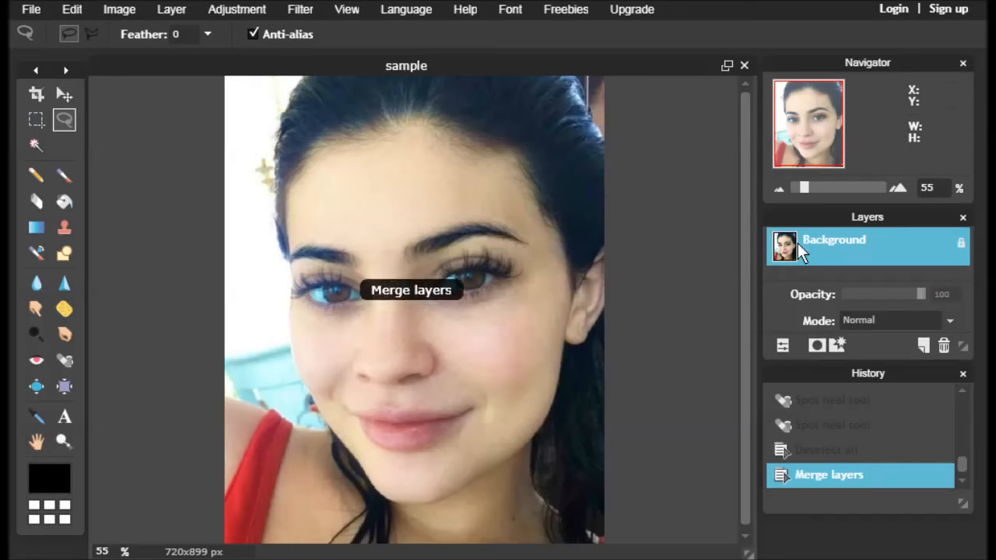
right_click(816, 253)
key(Escape)
key(ctrl+j)
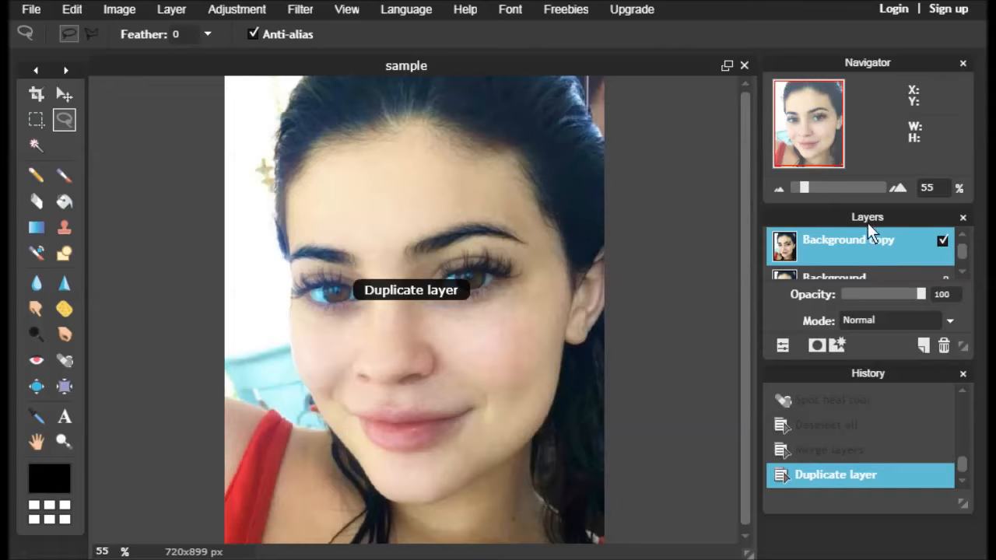
Step: Select the inner white of the eye at the image's right with the polygonal lasso at feather 0
drag(808, 189, 824, 187)
drag(829, 149, 830, 188)
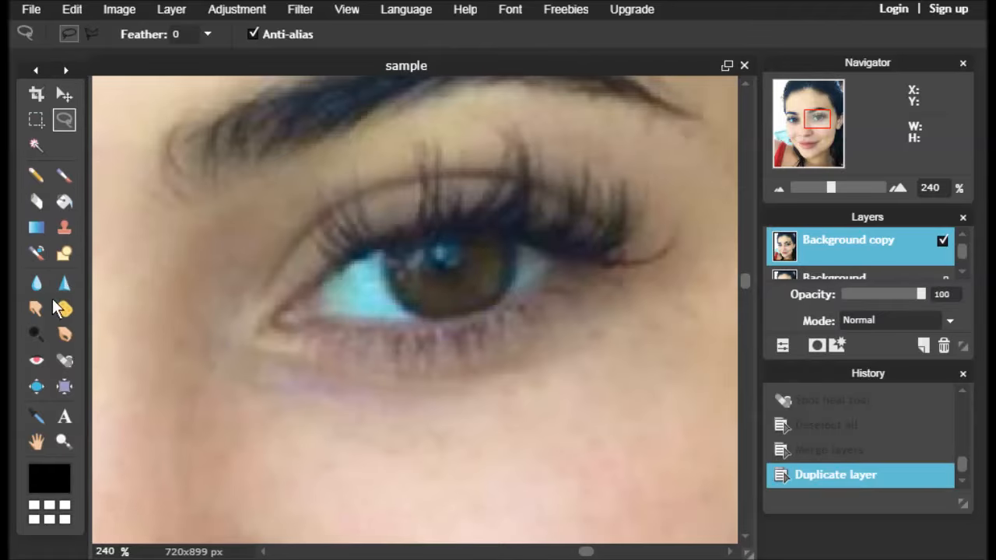
click(68, 363)
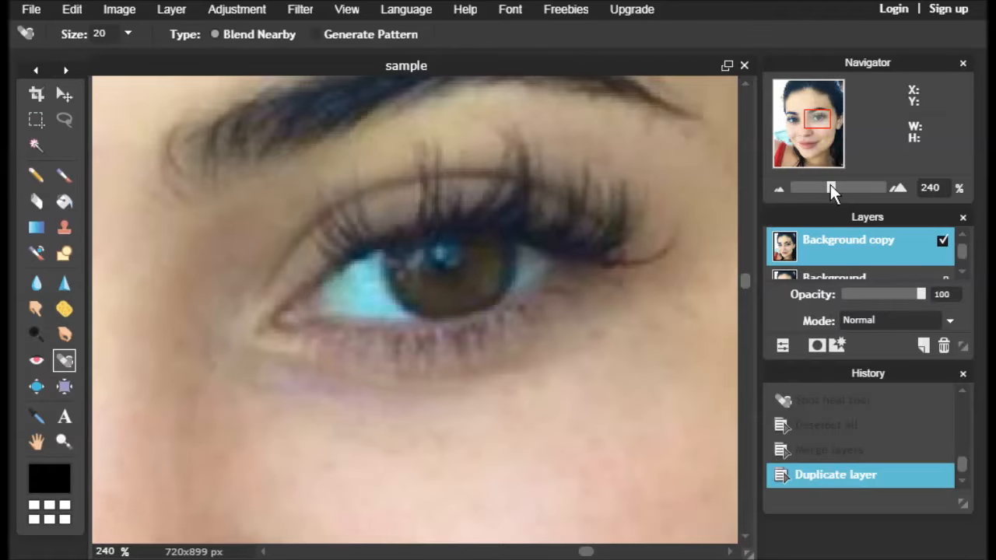
mouse_move(829, 185)
mouse_down()
mouse_move(803, 176)
mouse_move(832, 173)
mouse_up()
drag(818, 120, 828, 121)
click(820, 118)
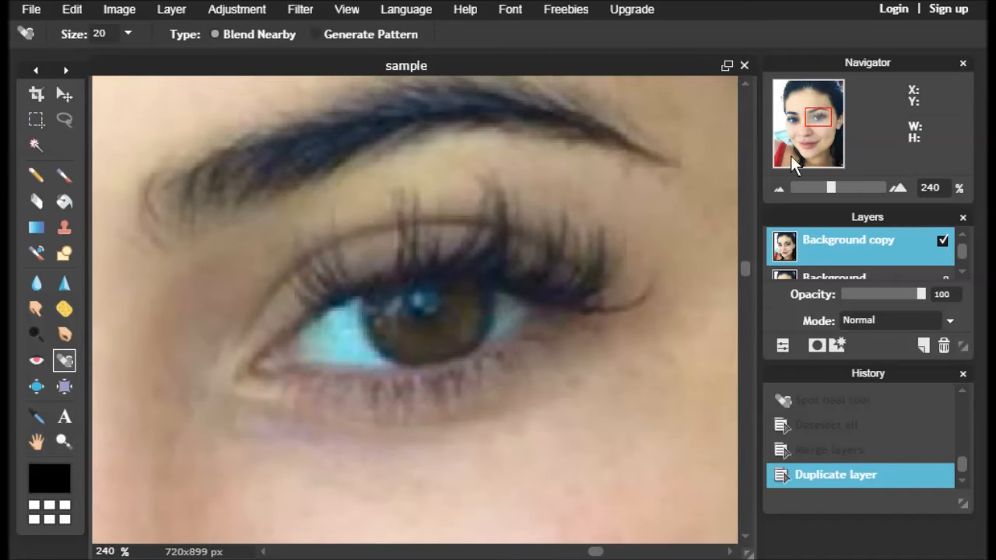
click(58, 117)
click(95, 32)
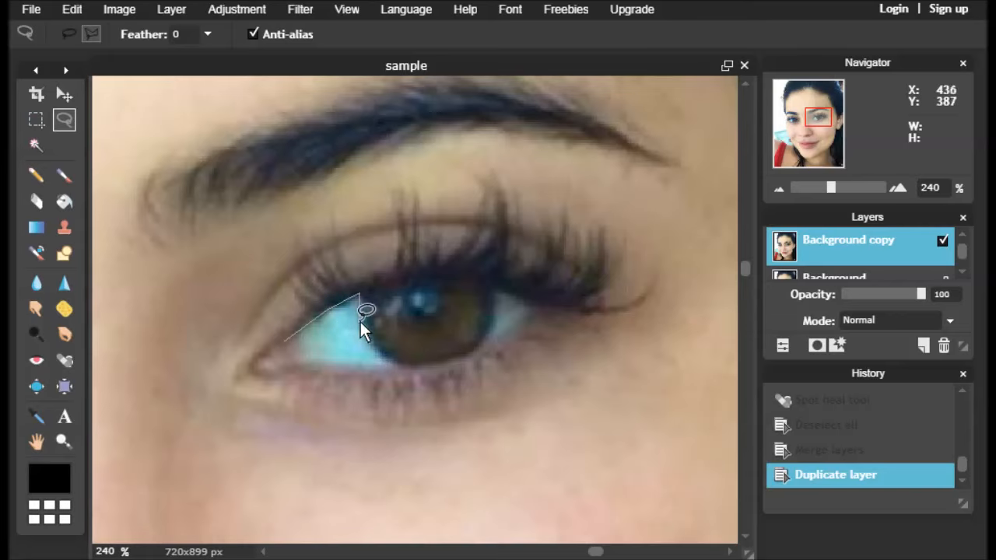
click(284, 340)
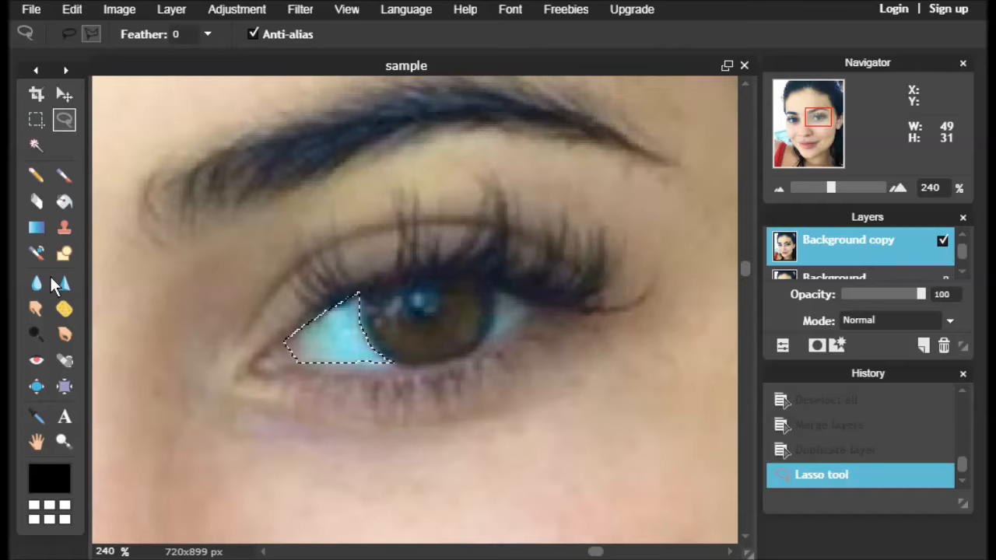
Step: Lighten the selected inner eye white with the Dodge tool, using a soft brush of size 100, Midtones range and exposure 50
click(36, 328)
click(127, 34)
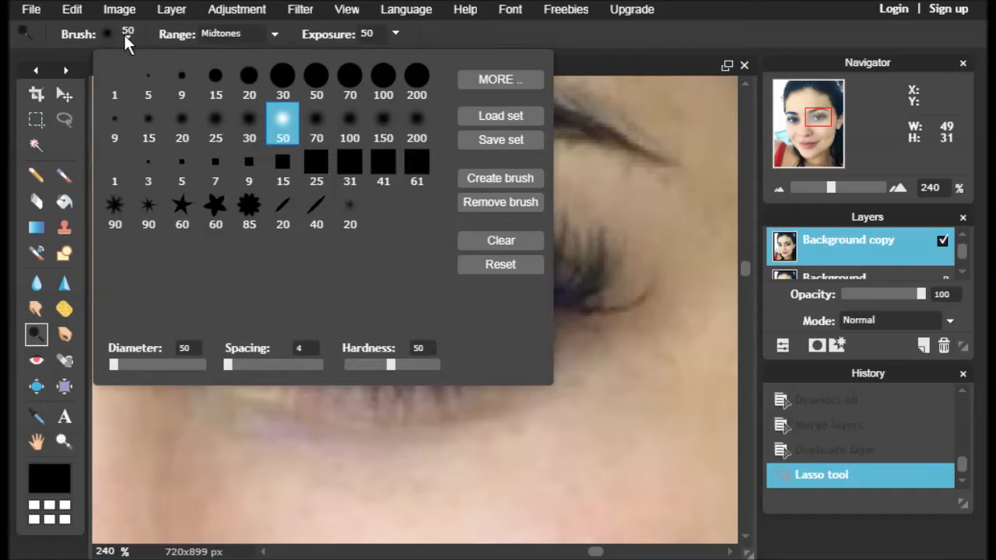
click(349, 123)
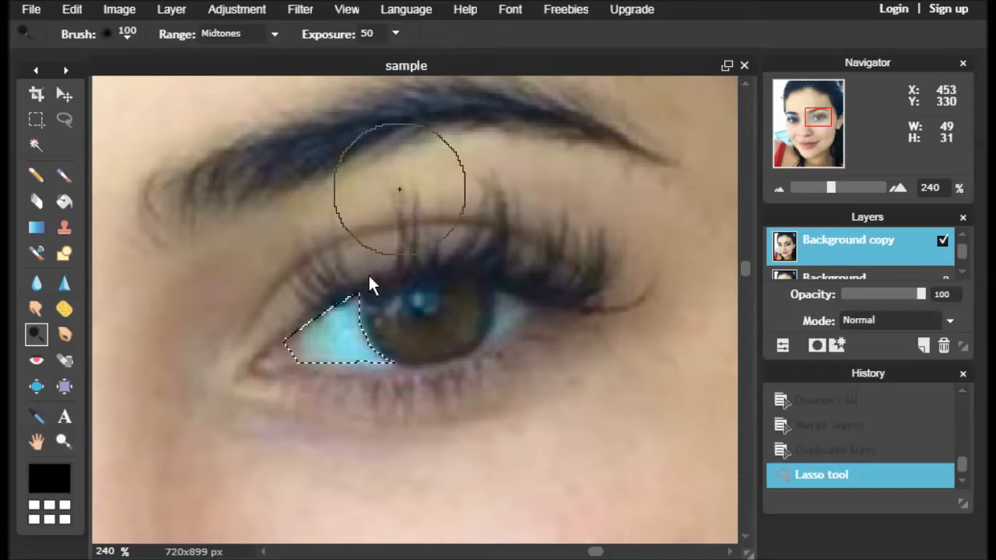
click(332, 336)
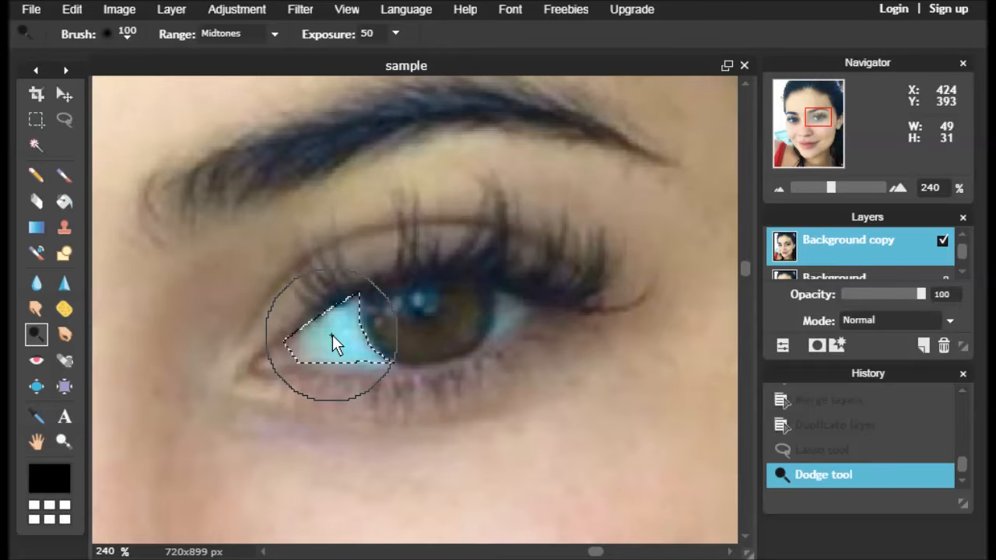
click(73, 11)
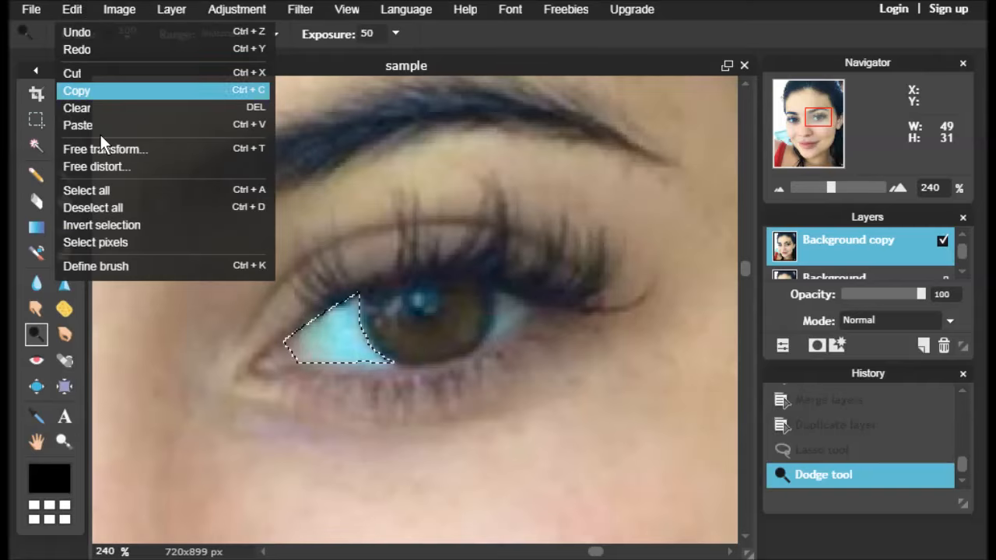
click(36, 336)
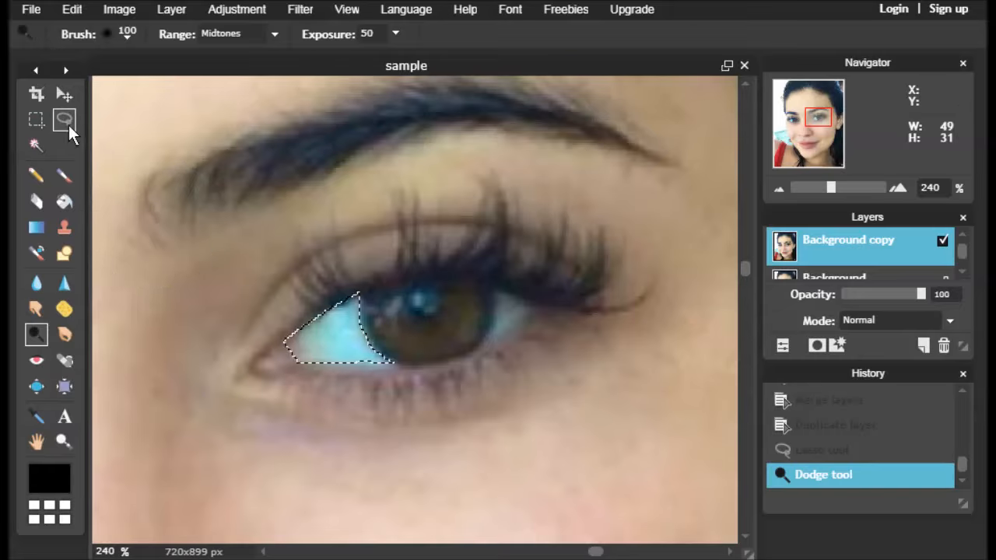
Step: Select the small outer white of the same eye, beside the iris, with the polygonal lasso
click(65, 119)
drag(497, 293, 490, 337)
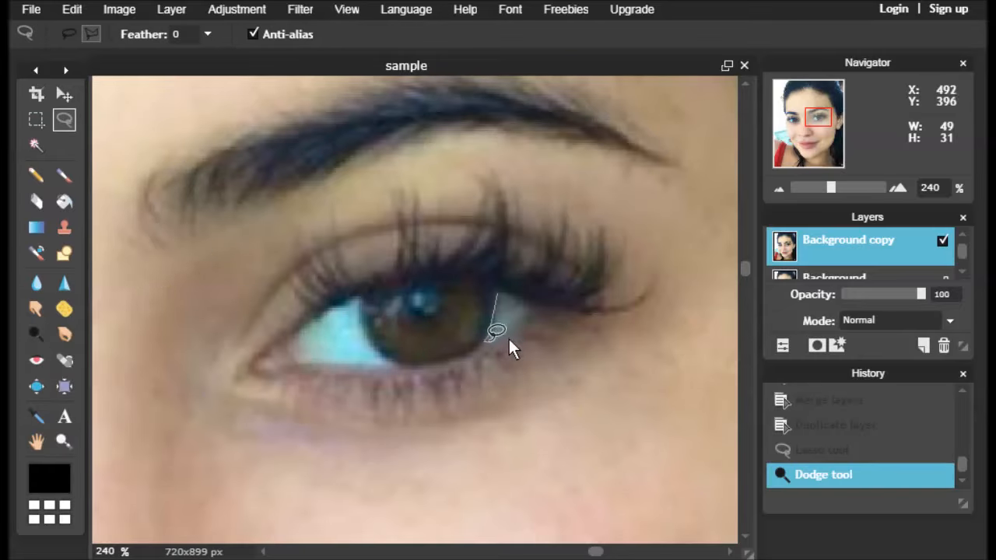
click(499, 293)
Step: Lighten the selected outer eye white with the Dodge tool at a soft brush of size 50, and undo the extra stroke
click(36, 334)
click(127, 34)
click(326, 147)
click(128, 34)
click(362, 148)
click(508, 305)
click(507, 310)
key(ctrl+z)
Step: Outline the iris of the eye at the image's right with the polygonal lasso
mouse_move(830, 187)
mouse_down()
mouse_move(810, 126)
mouse_move(832, 185)
mouse_up()
drag(819, 125, 827, 123)
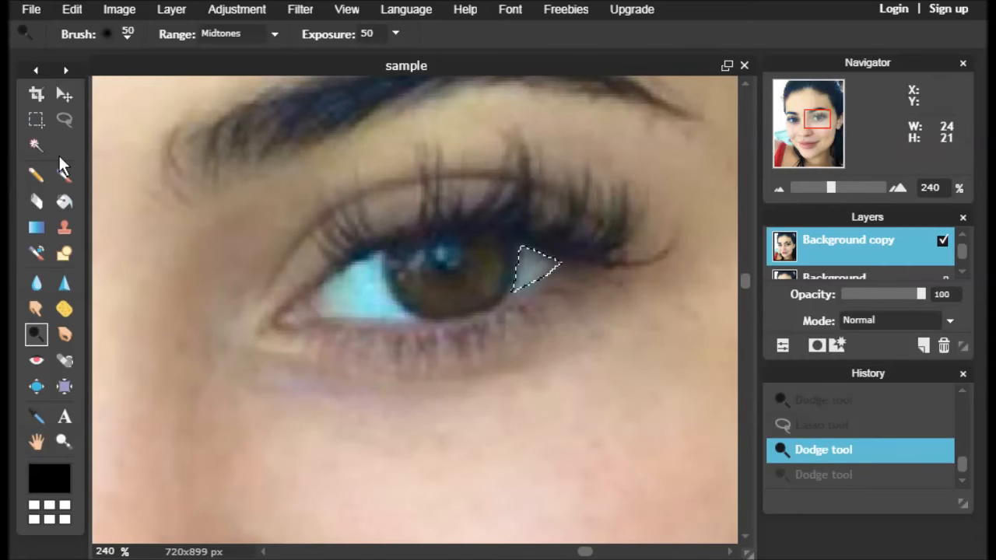
click(48, 115)
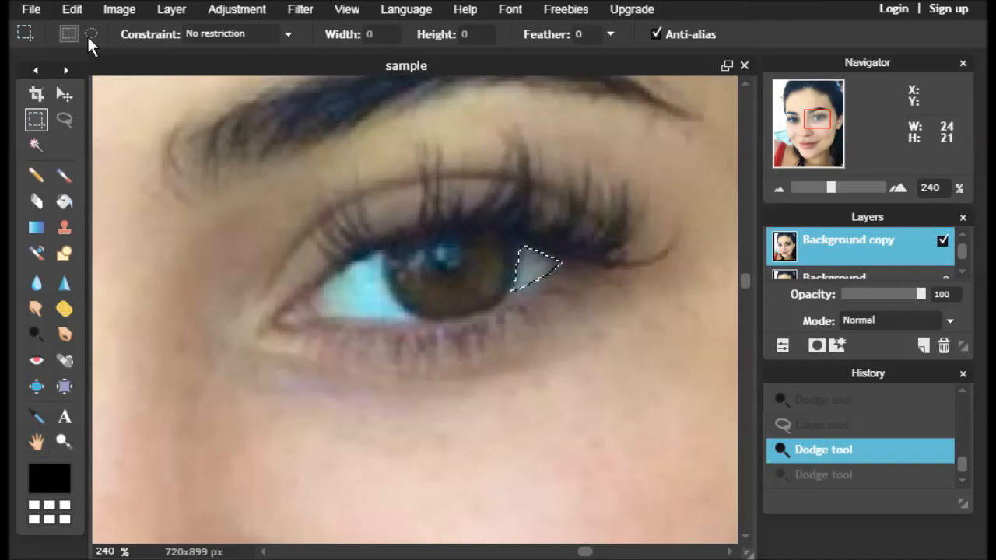
key(l)
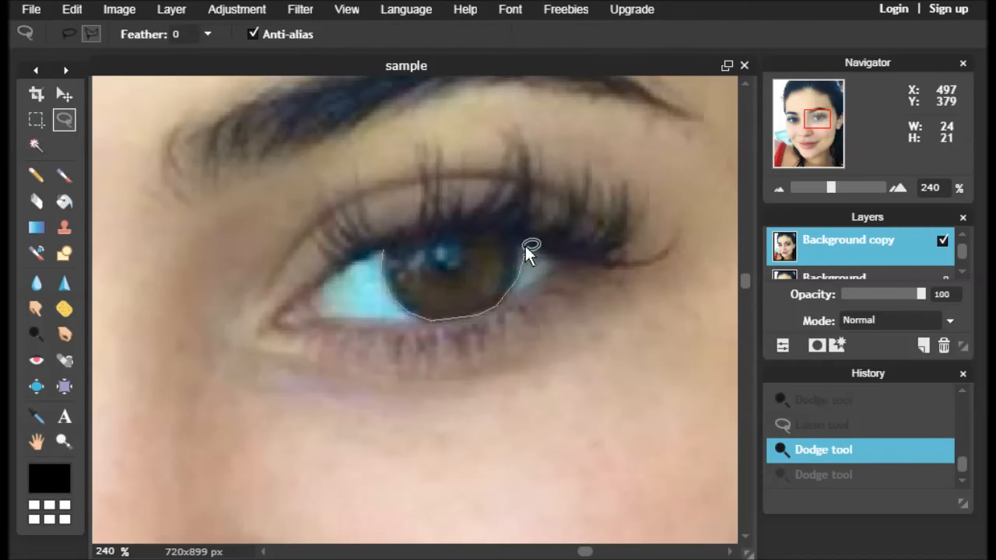
mouse_move(526, 245)
mouse_down()
mouse_move(496, 227)
mouse_move(450, 219)
mouse_move(385, 247)
mouse_up()
Step: Apply Color vibrance of 100 to the selected iris
click(233, 11)
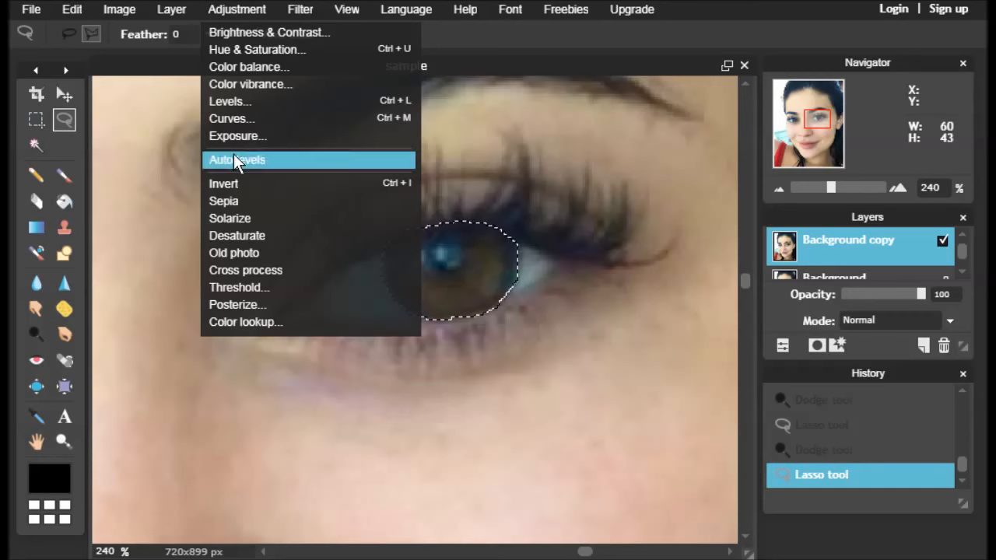
click(267, 87)
drag(235, 256, 335, 266)
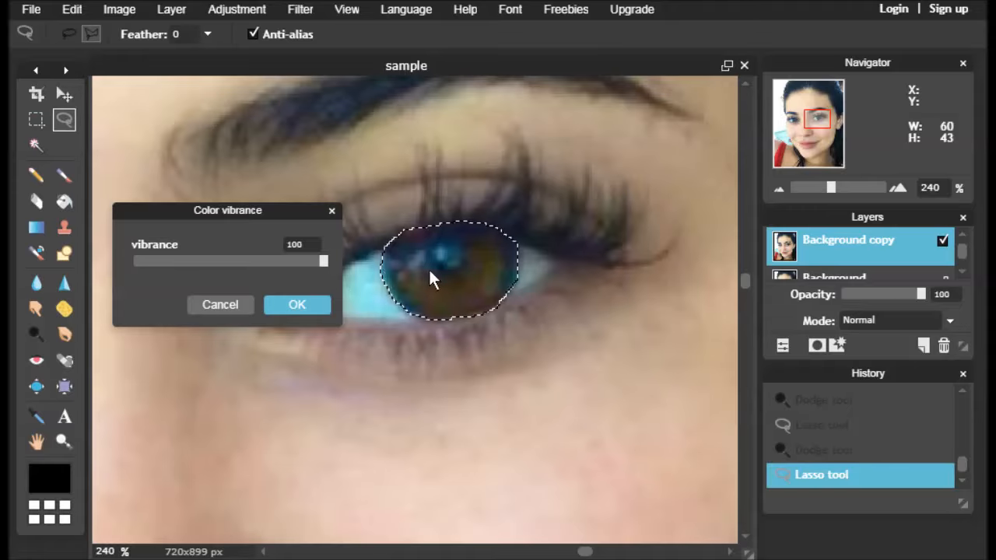
click(311, 303)
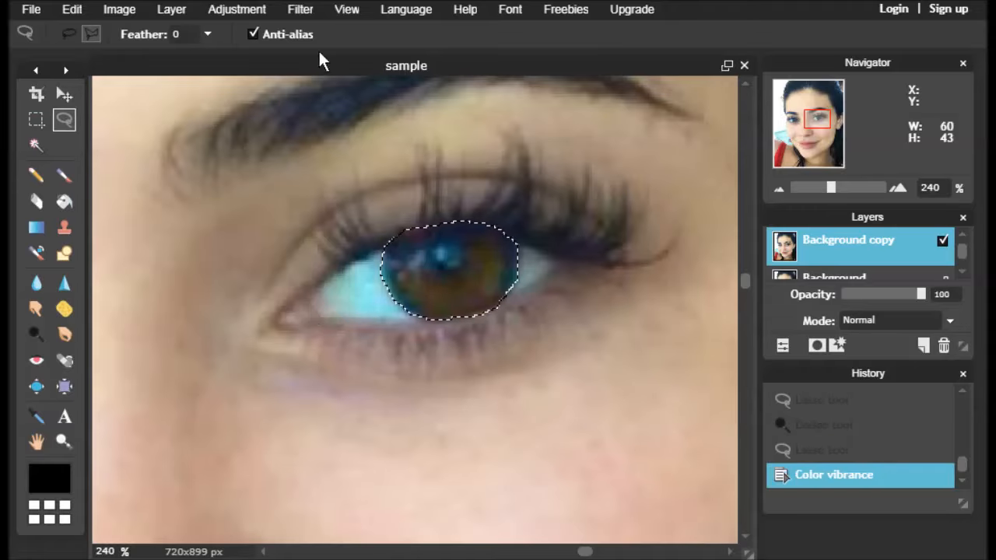
Step: Sharpen the selected iris with Unsharp mask at amount 50, radius 2 and threshold 15, and clear the selection
click(308, 11)
click(322, 97)
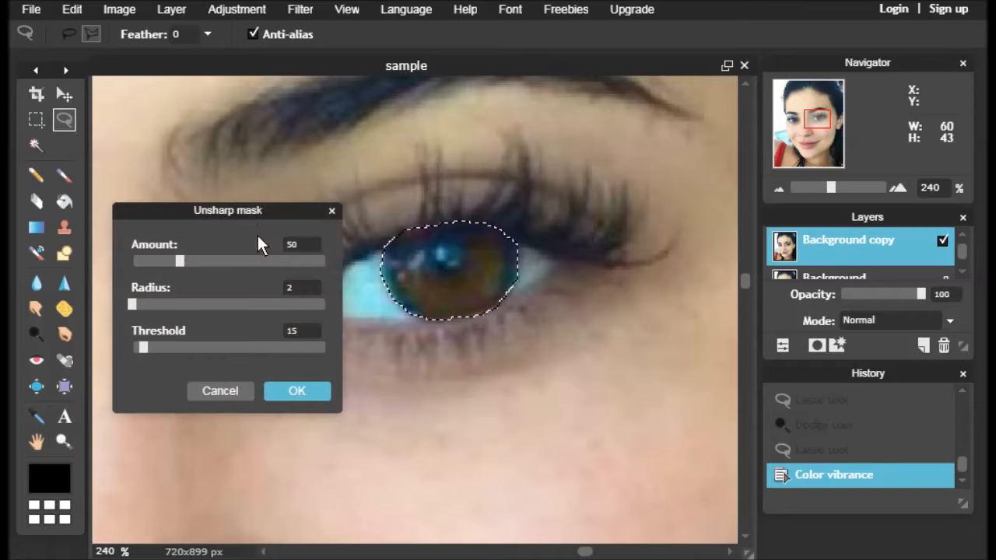
click(294, 391)
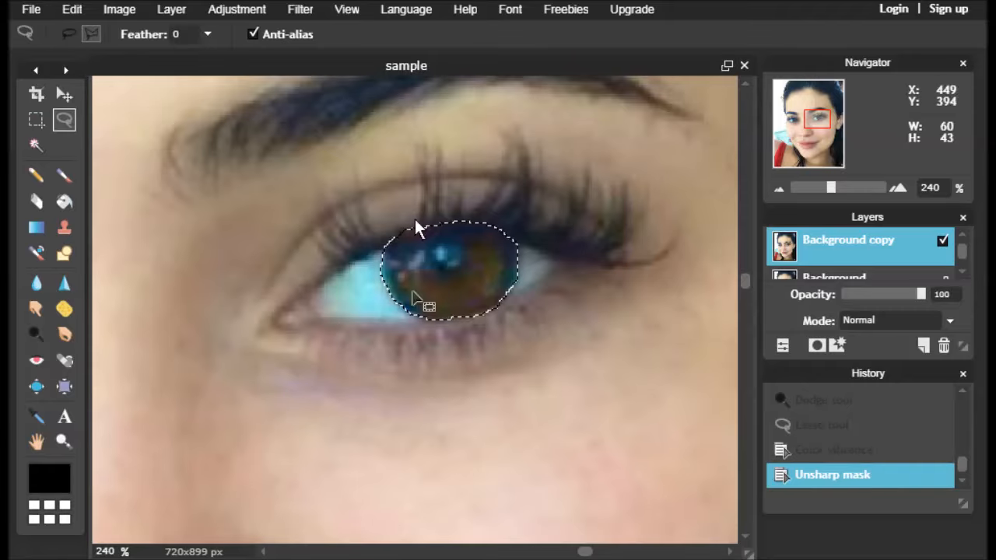
click(72, 10)
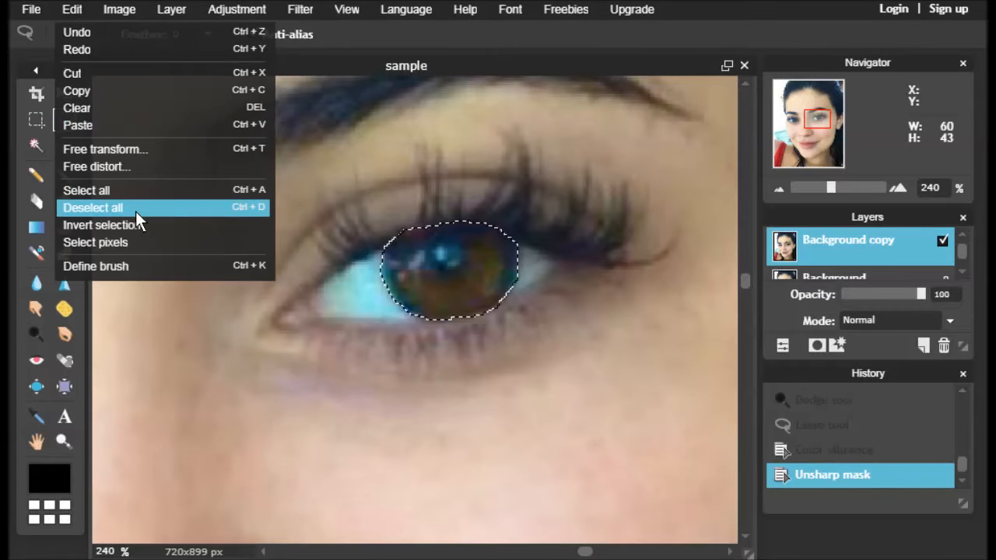
click(134, 208)
Step: Select the outer white of the eye at the image's left with the polygonal lasso
mouse_move(824, 185)
mouse_down()
mouse_move(810, 186)
mouse_move(835, 185)
mouse_up()
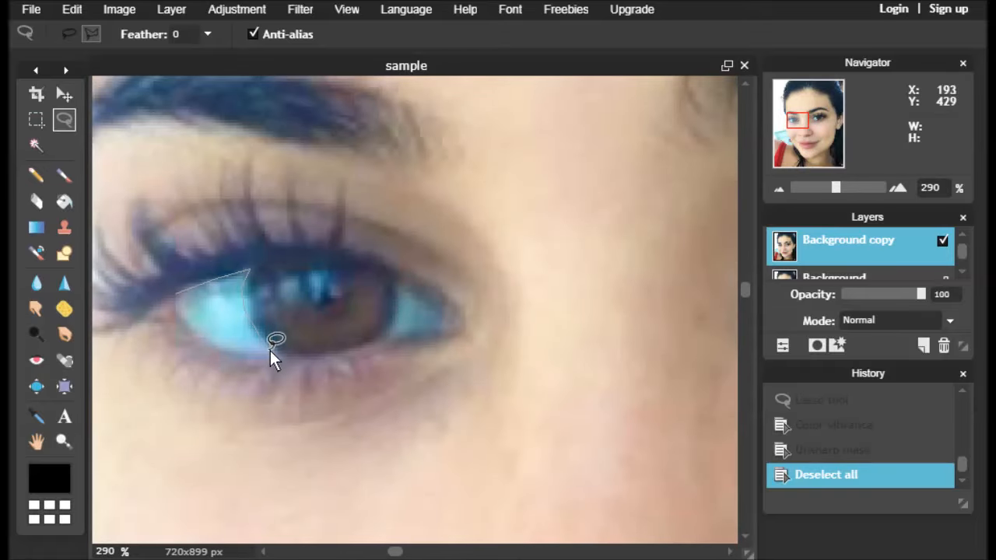
click(178, 295)
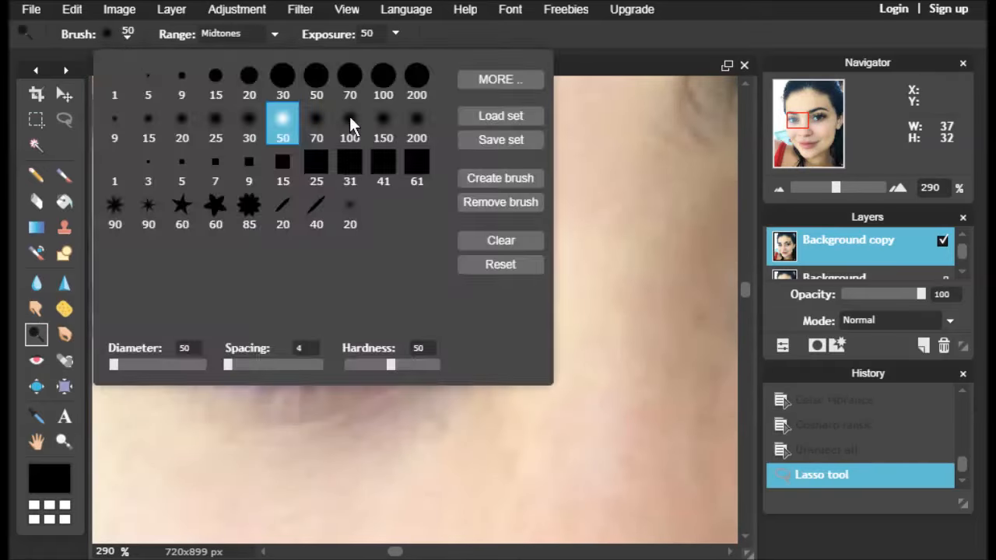
Step: Brighten the selected outer white with the Dodge tool at brush size 100, and lasso and dodge the same eye's inner white
drag(218, 319, 133, 289)
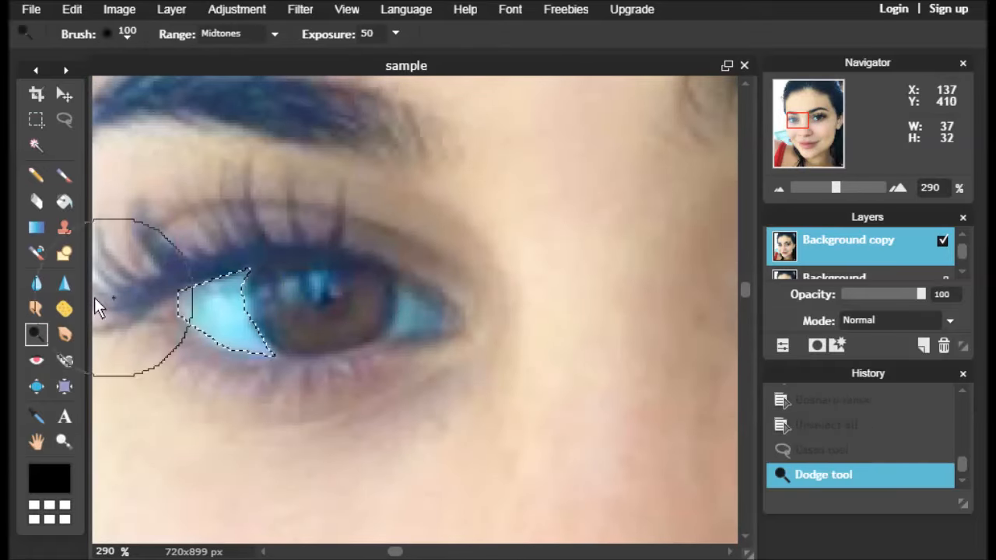
key(l)
drag(398, 287, 396, 334)
click(399, 287)
key(o)
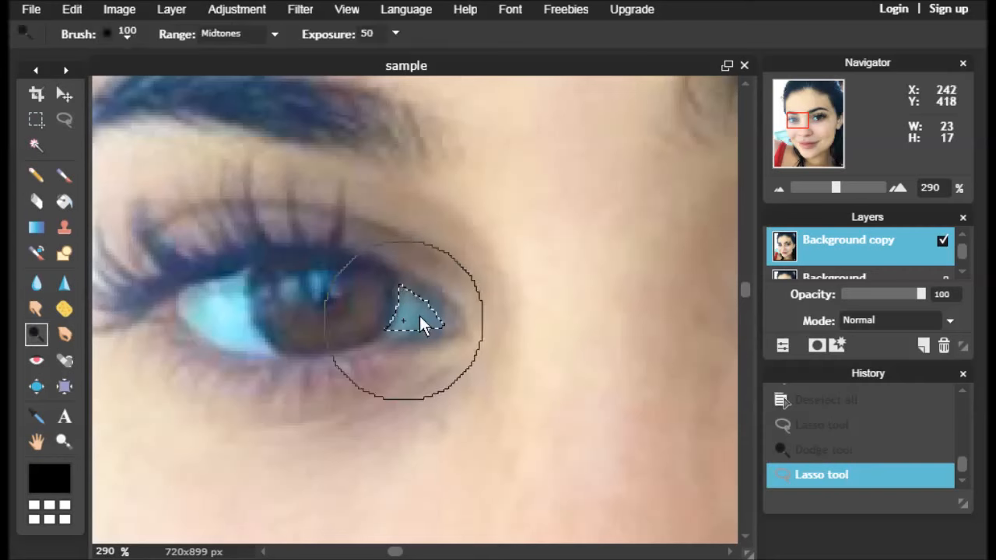
click(420, 318)
Step: Outline the iris of the eye at the image's left with the polygonal lasso
key(l)
click(255, 269)
click(246, 289)
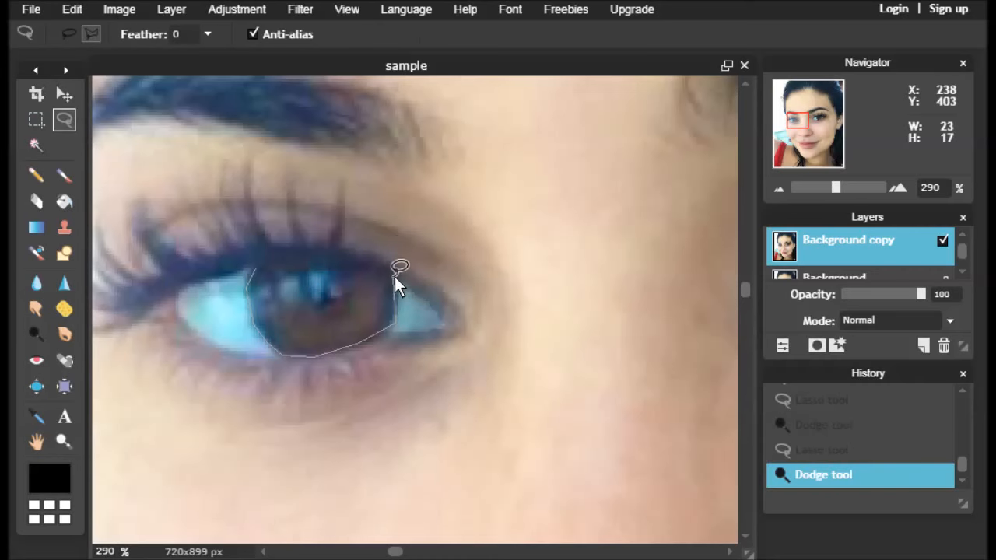
click(257, 268)
Step: Raise the Color vibrance of the selected iris in the eye at the image's left
click(237, 9)
click(272, 83)
drag(229, 261, 313, 261)
click(297, 305)
Step: Sharpen the selected iris with the Unsharp mask filter and clear the selection
click(300, 11)
click(327, 101)
click(298, 390)
click(72, 9)
click(109, 207)
Step: Compare the retouched Background copy with the original at 100% zoom by toggling the layer's visibility
drag(836, 184, 816, 186)
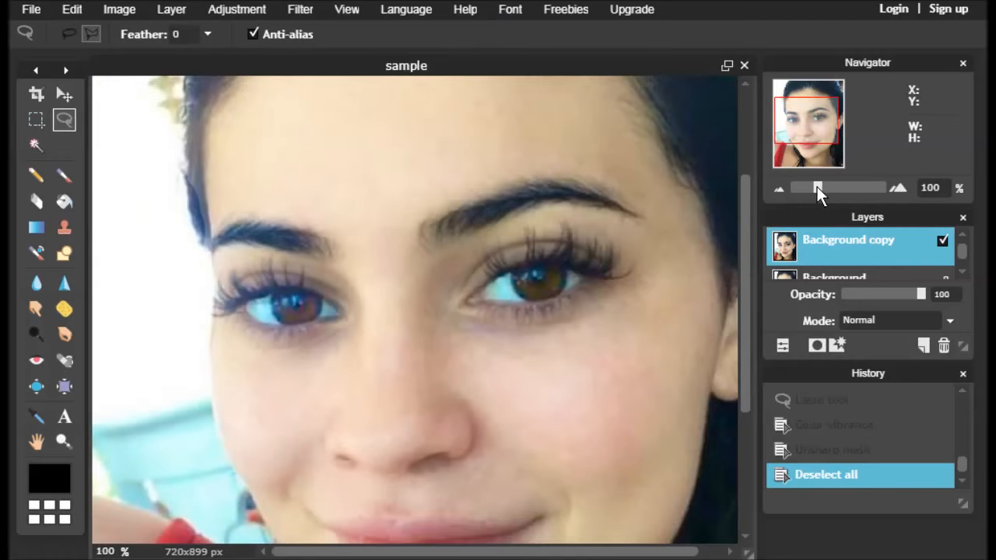
click(942, 243)
click(942, 243)
click(942, 242)
click(942, 242)
Step: Add a new empty layer above the Background copy for coloring the lips
drag(813, 120, 815, 134)
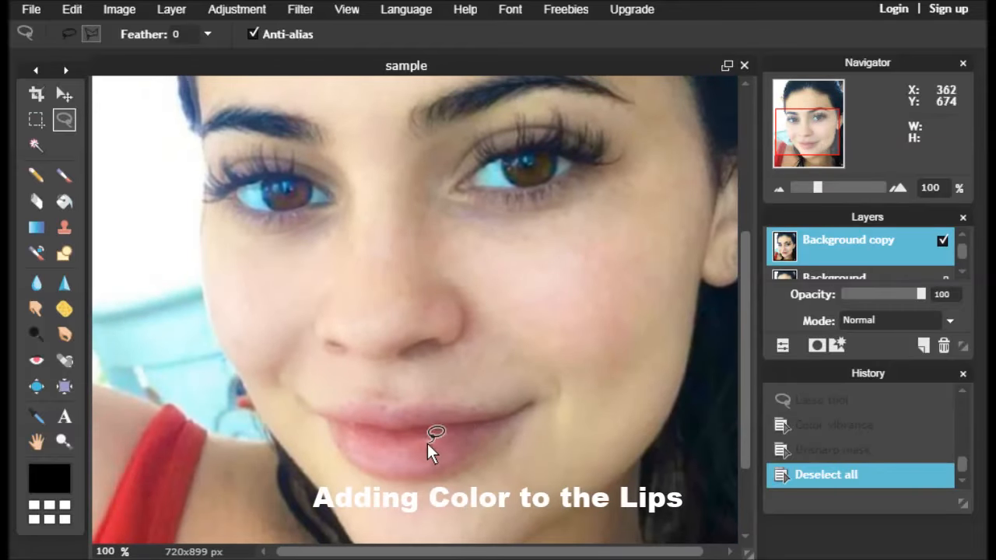
drag(816, 193, 828, 182)
drag(809, 137, 809, 148)
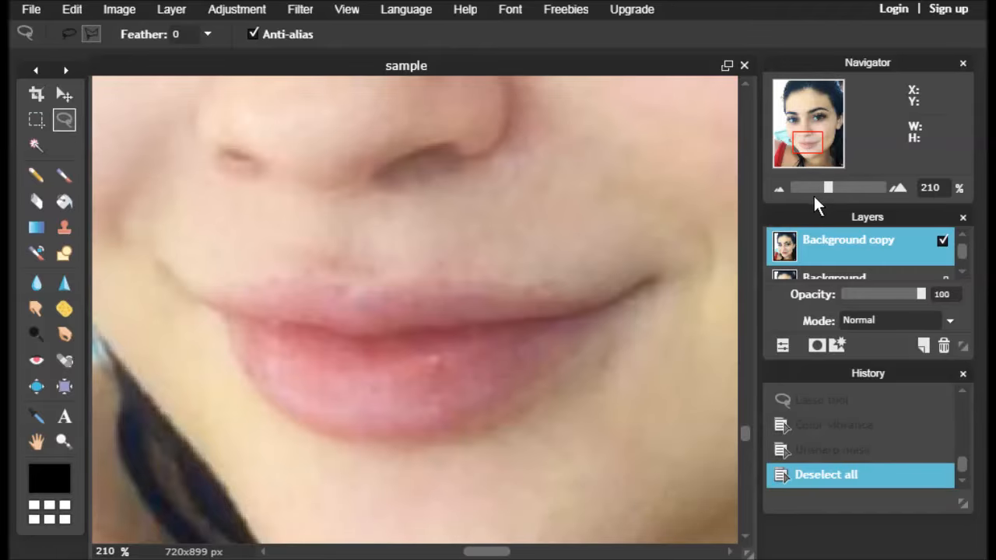
click(165, 11)
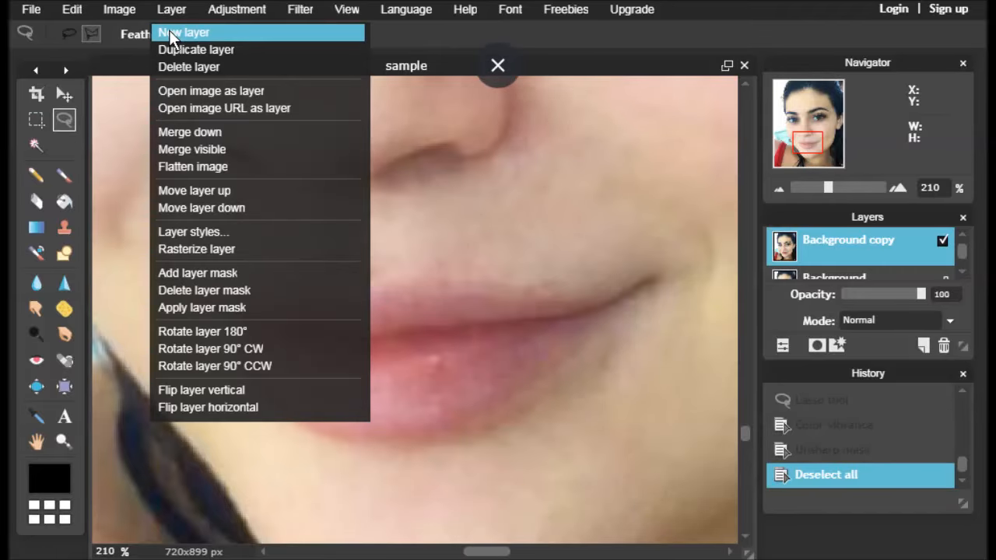
click(169, 30)
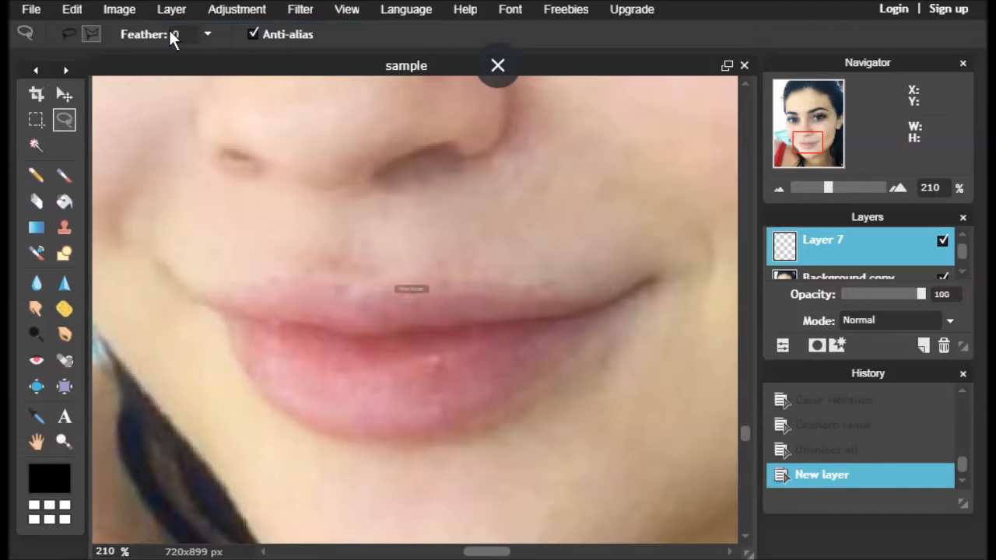
Step: Set the foreground color to an orange-red swatch from the web color palette
click(39, 482)
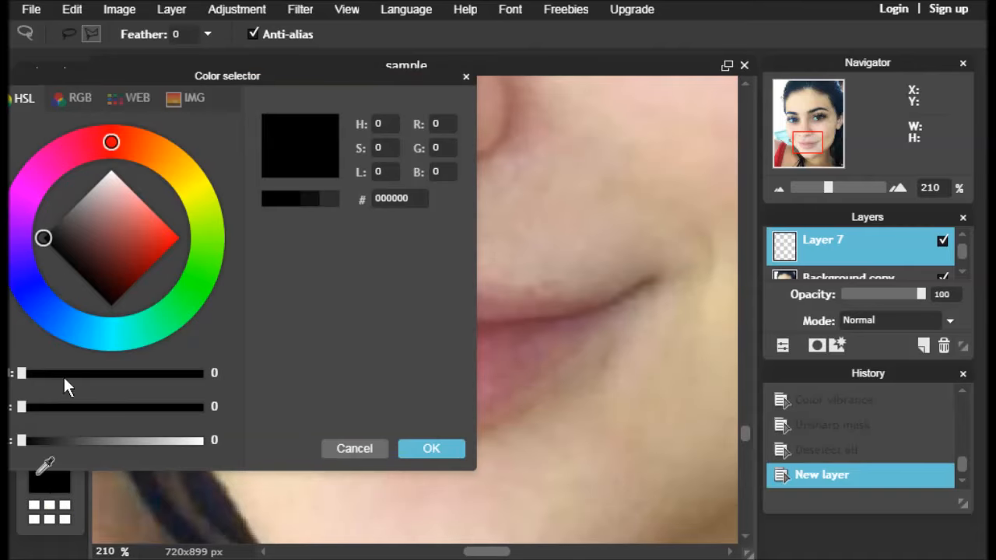
click(137, 99)
click(143, 62)
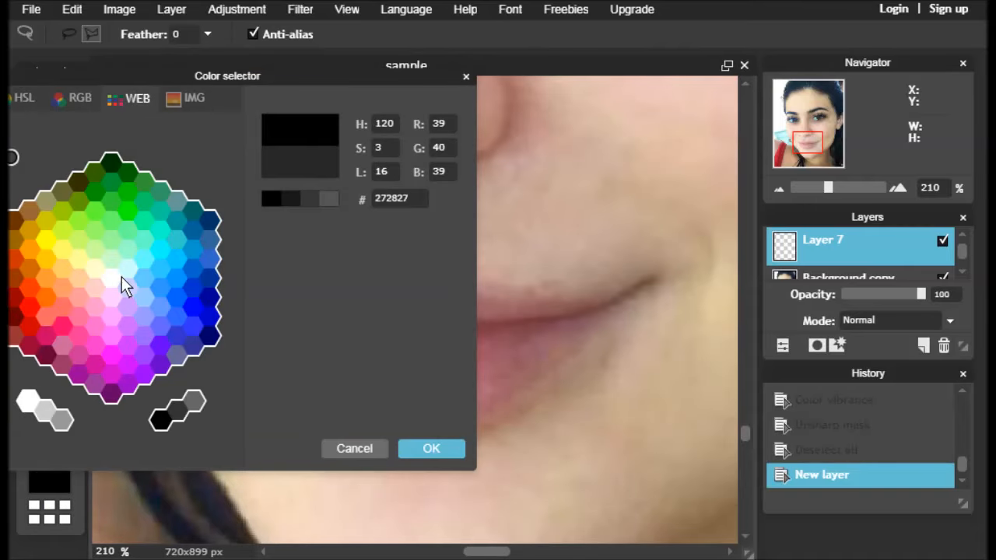
click(29, 287)
click(432, 448)
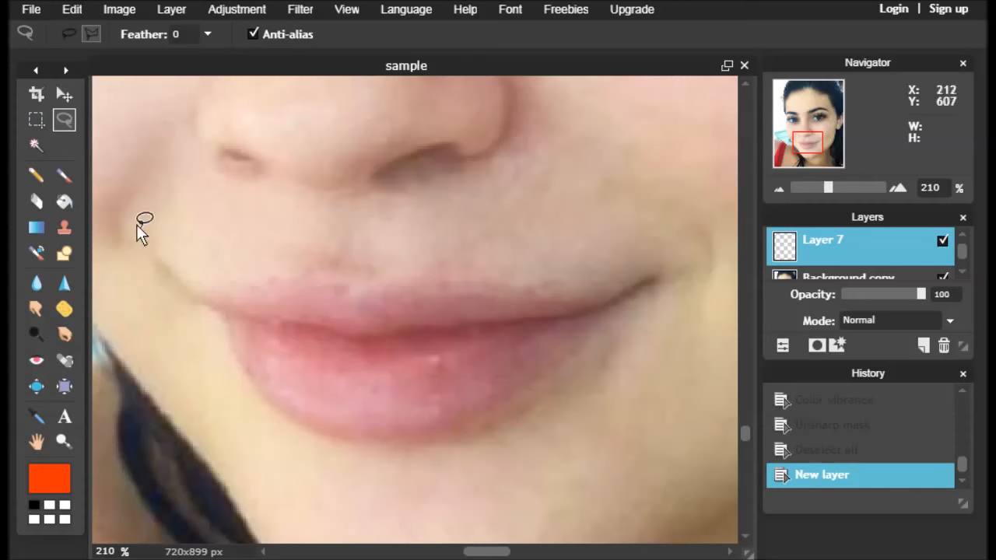
Step: Outline the lips with the polygonal lasso, fill them with orange-red using the size 50 Brush, and clear the selection
click(64, 175)
click(64, 118)
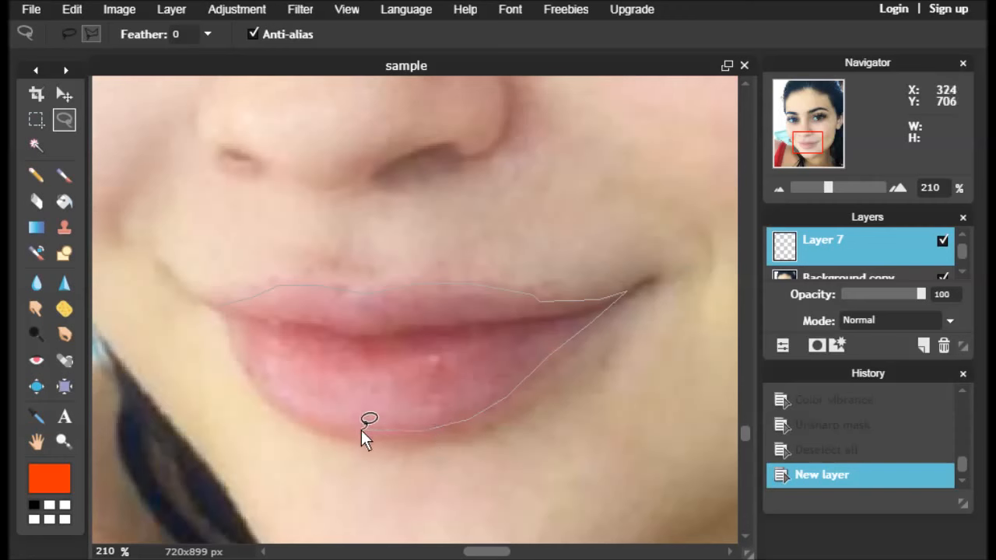
mouse_move(242, 361)
mouse_down()
mouse_move(503, 307)
mouse_move(473, 389)
mouse_move(256, 368)
mouse_move(544, 326)
mouse_up()
click(64, 175)
click(72, 9)
click(94, 213)
Step: Try Overlay blending on the lip color layer and settle on Screen as its blend mode
drag(792, 217, 695, 217)
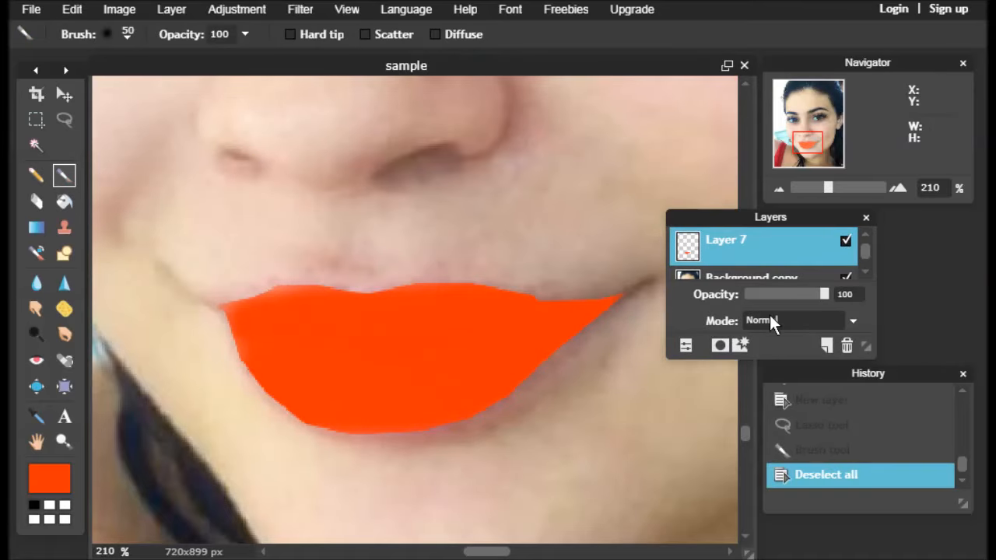
click(784, 320)
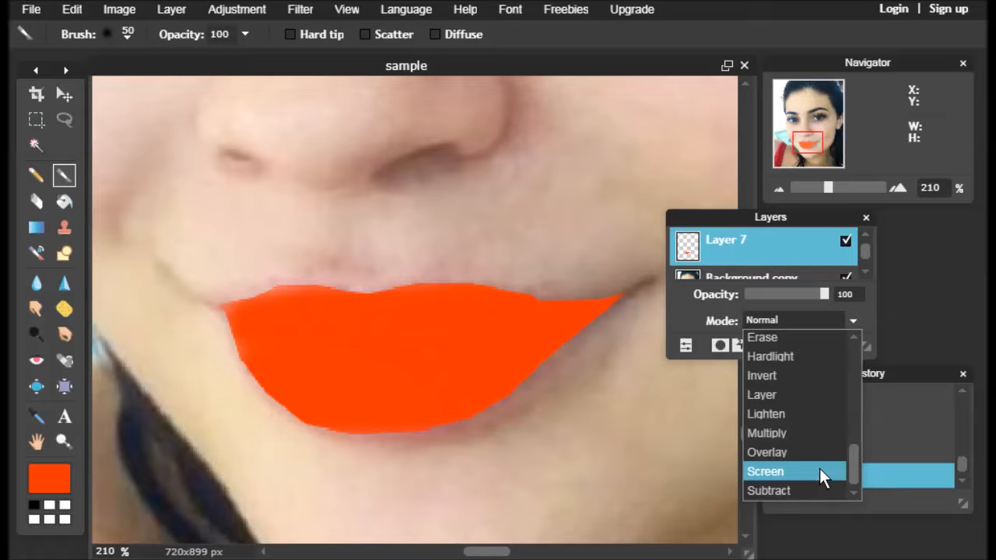
click(801, 452)
click(778, 321)
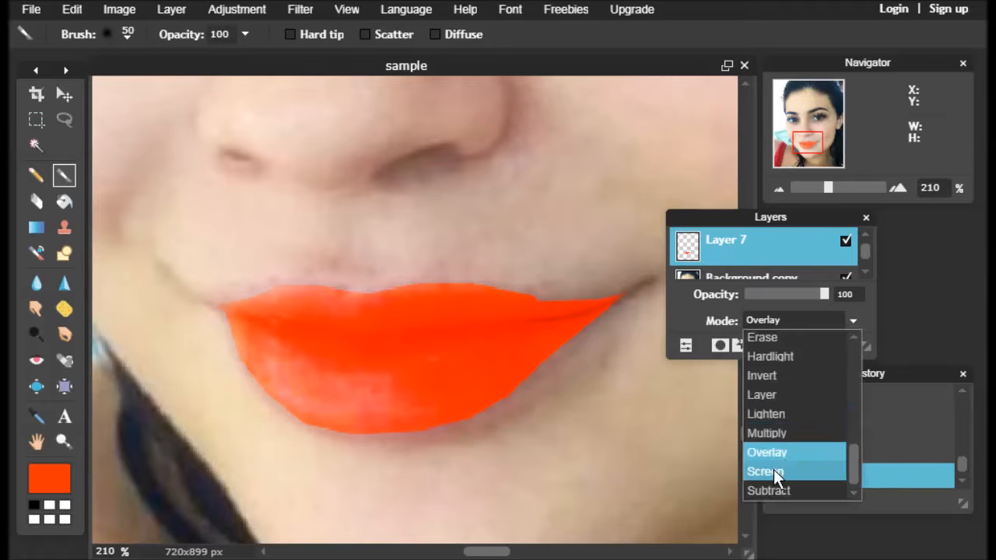
click(778, 470)
Step: Apply the Glamour glow filter to the lip color layer
click(300, 11)
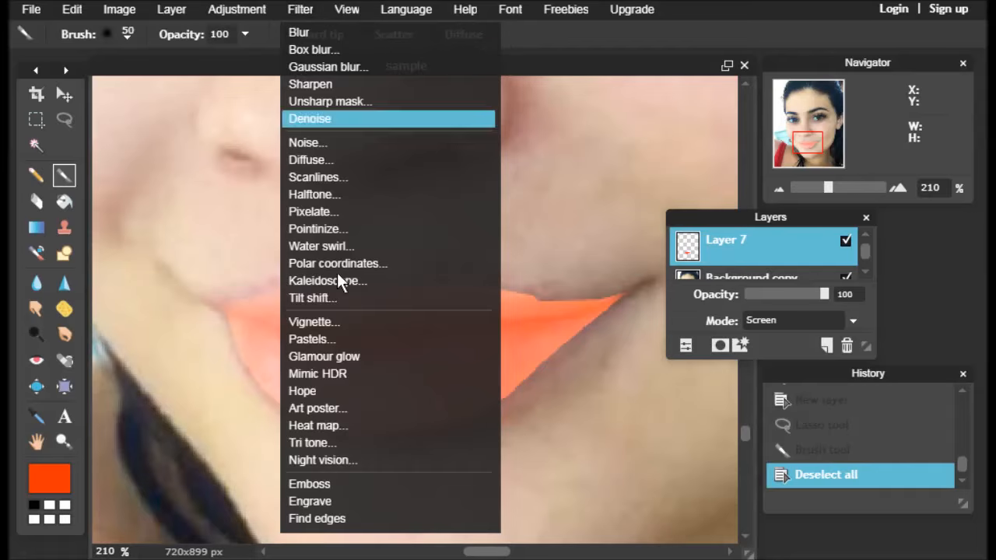
click(393, 357)
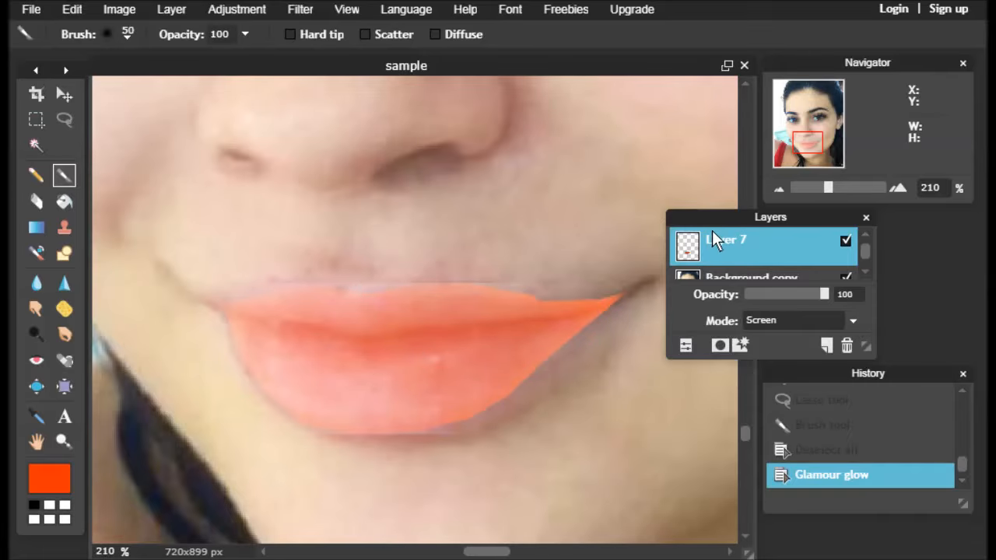
drag(701, 215, 728, 217)
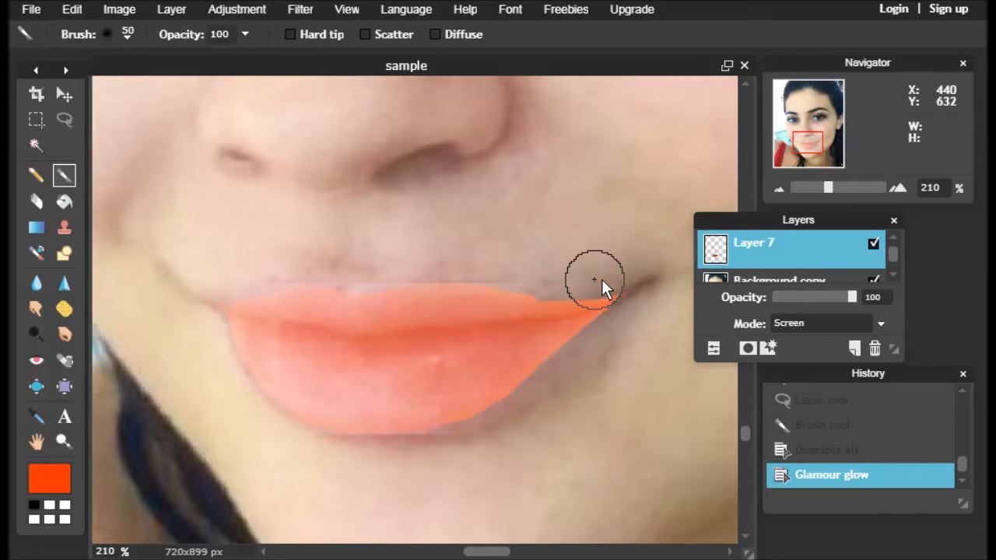
Step: Clean up the lip color's edges with the Eraser and lower the lip color layer's opacity
click(34, 201)
mouse_move(576, 289)
mouse_down()
mouse_move(342, 281)
mouse_move(268, 294)
mouse_up()
drag(848, 297, 786, 297)
drag(595, 336, 597, 319)
drag(541, 287, 518, 286)
Step: Merge the lip color layer into the Background copy, and merge that copy down into the Background
drag(759, 221, 841, 224)
drag(827, 188, 802, 188)
click(957, 248)
key(ctrl+e)
click(956, 247)
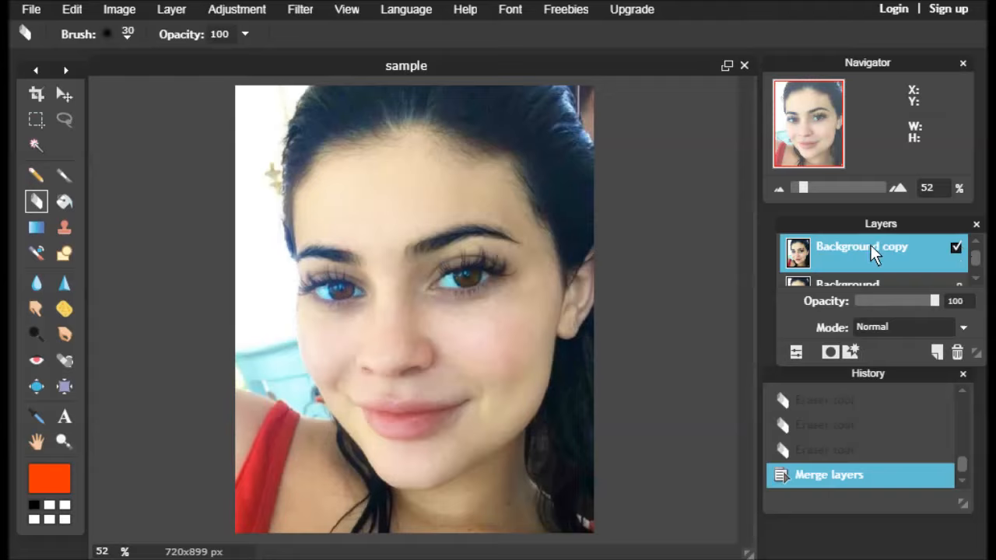
right_click(871, 245)
click(705, 212)
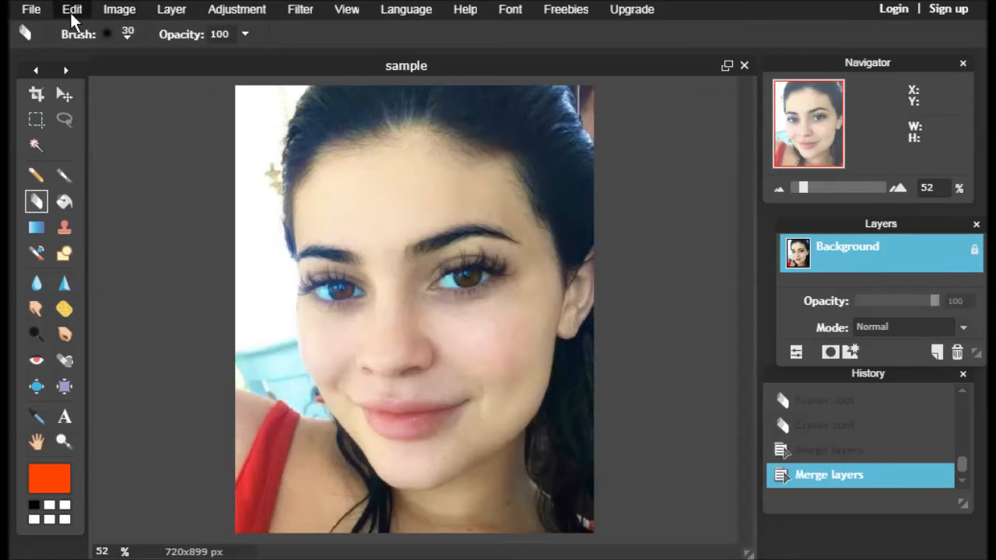
Step: Open the original photo as a new layer, toggle its visibility to compare it with the retouched image, and leave it hidden
click(171, 9)
click(226, 91)
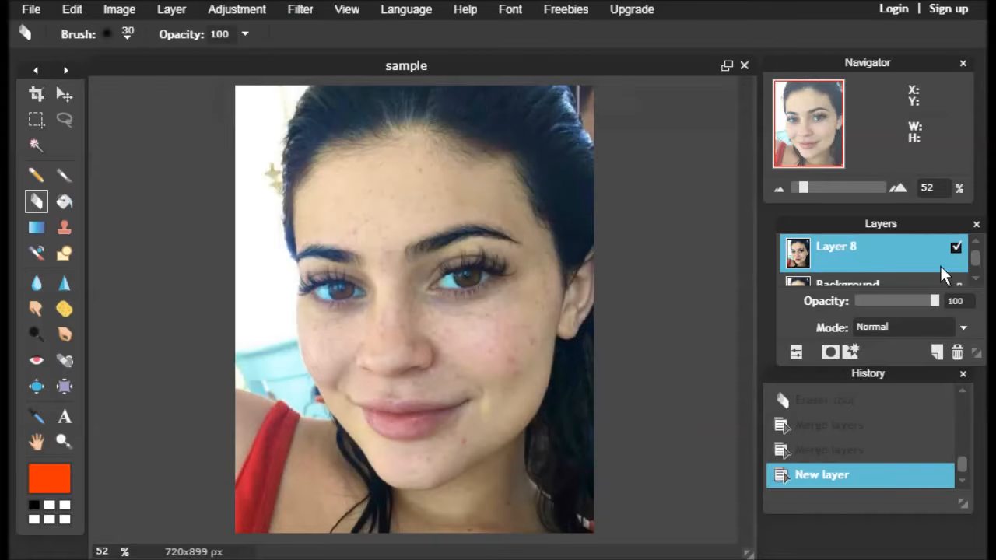
click(956, 248)
click(956, 248)
click(956, 248)
click(956, 249)
click(956, 248)
click(956, 248)
click(956, 249)
Step: Apply Levels to the Background layer with input black at 36 and midtones at 0.81
click(890, 284)
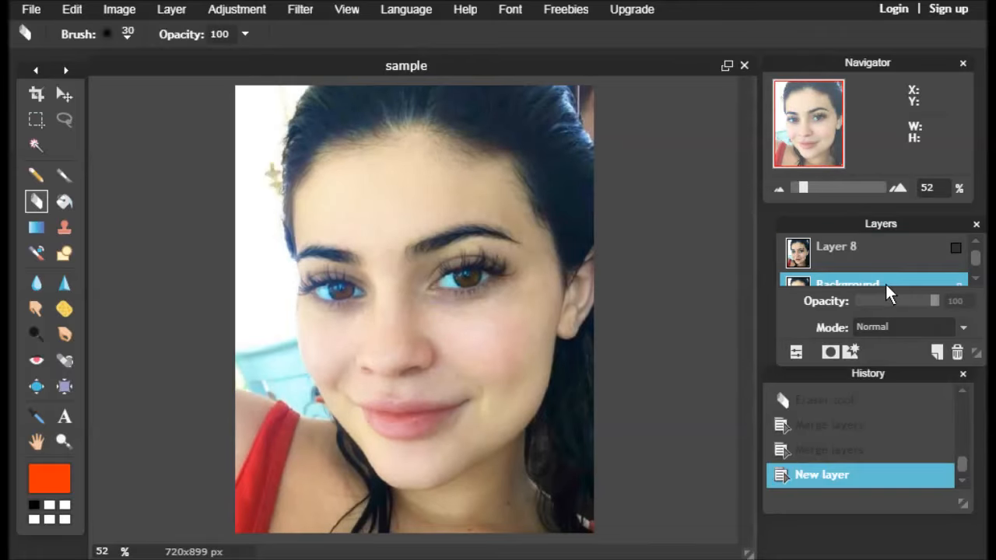
click(224, 9)
click(233, 101)
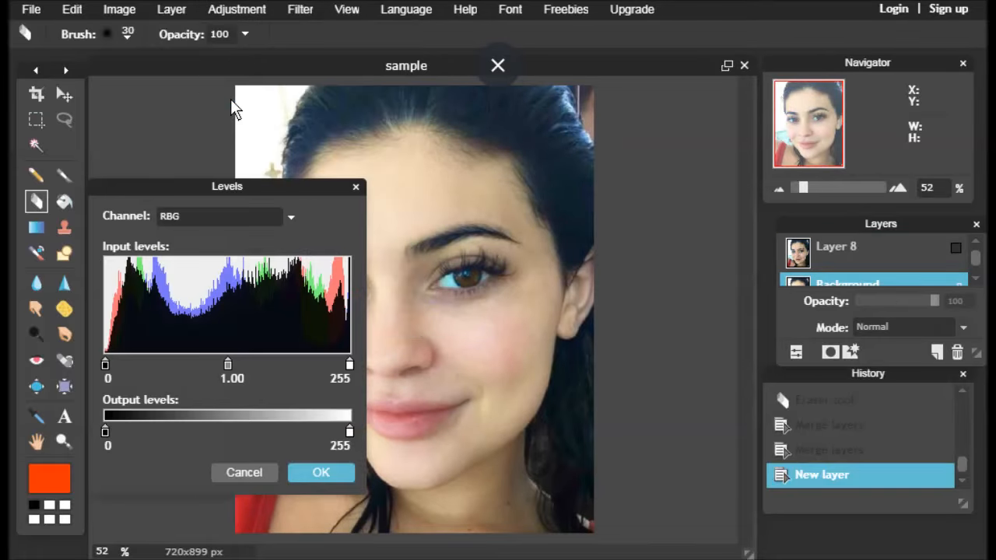
drag(238, 181, 753, 161)
drag(735, 357, 729, 359)
drag(617, 359, 651, 362)
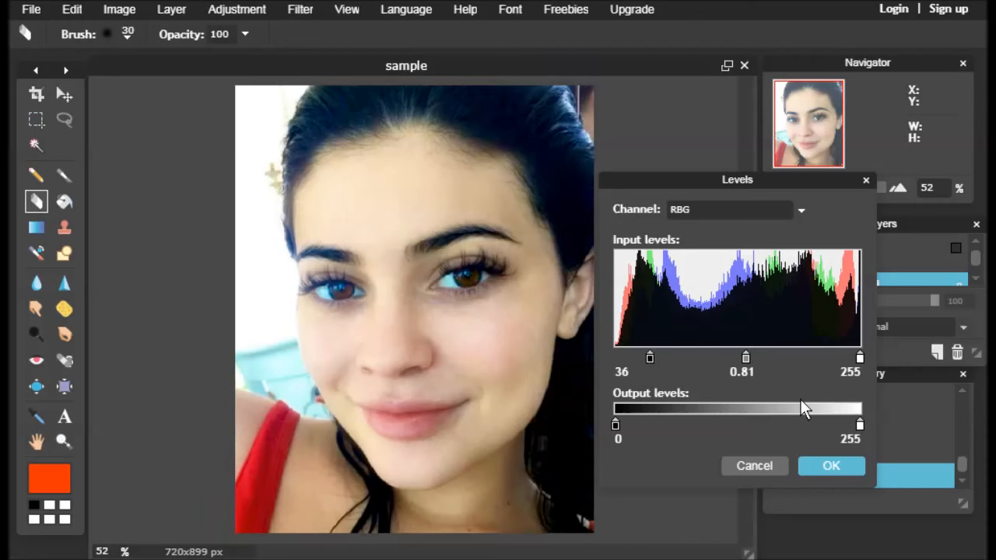
click(818, 466)
Step: Compare the Levels-adjusted image with the original photo by toggling the top layer's visibility
click(956, 249)
click(956, 249)
click(956, 249)
click(956, 248)
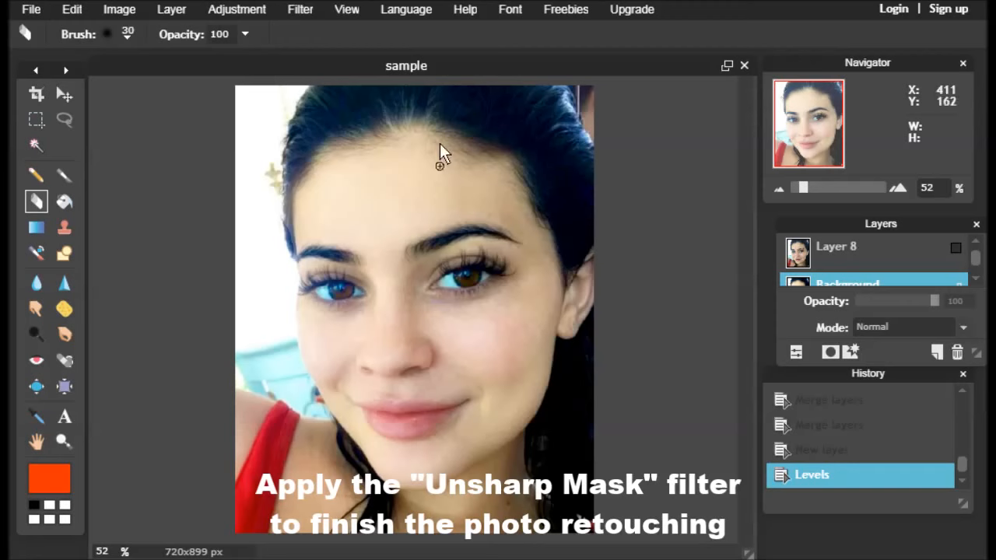
Step: Sharpen the Background layer with Unsharp mask at amount 50, radius 2 and threshold 15
click(300, 10)
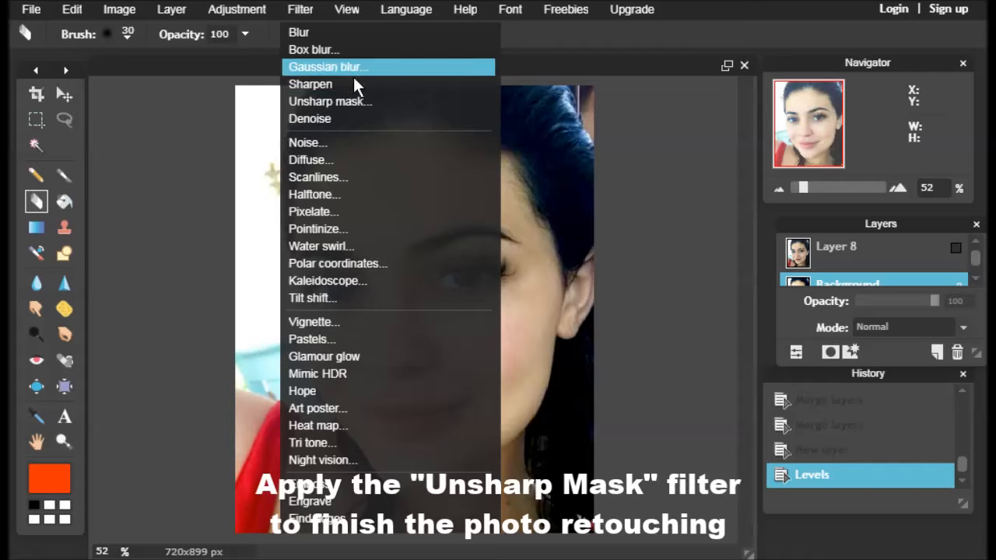
click(348, 96)
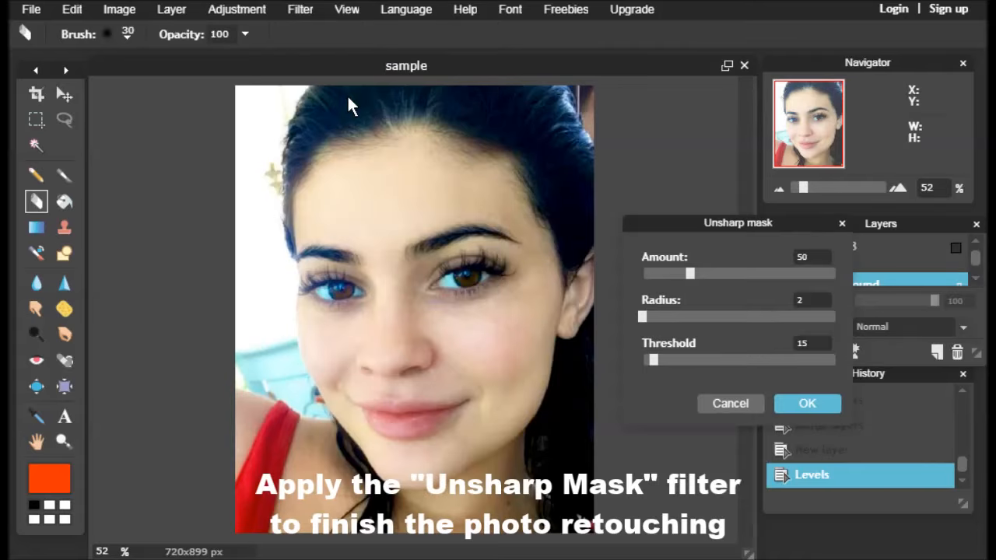
click(786, 403)
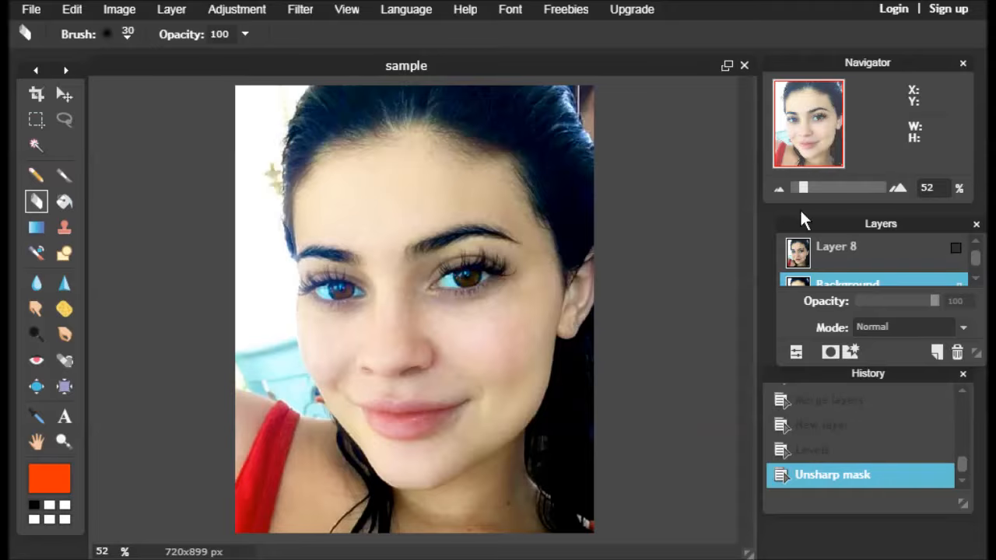
Step: Maximize the image at 100% zoom and show the original photo layer for a final before-and-after comparison
click(728, 66)
drag(804, 187, 817, 187)
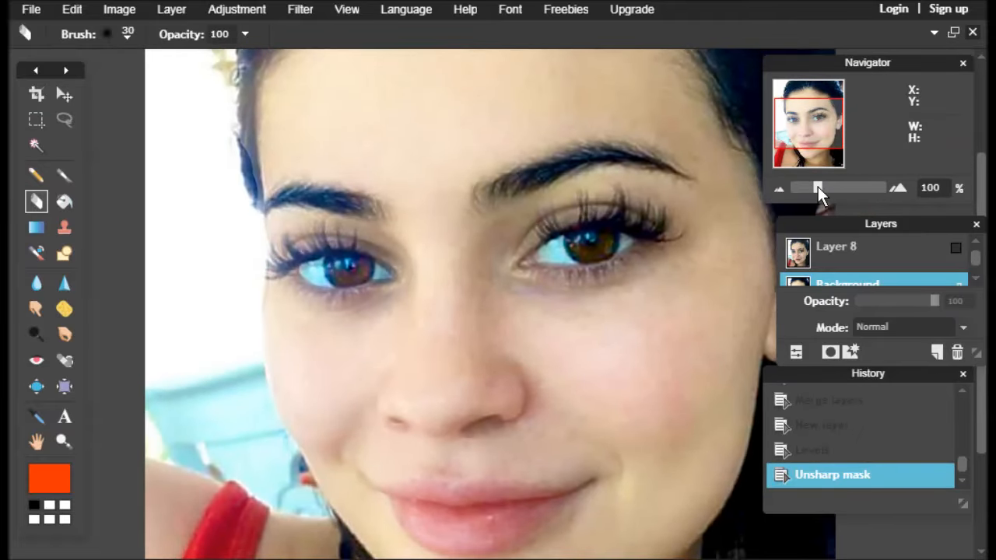
click(956, 248)
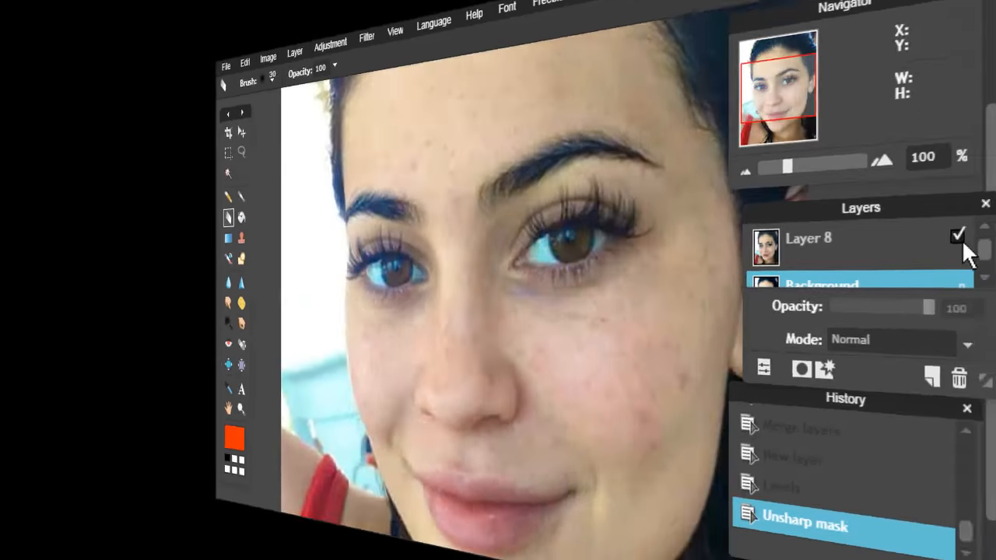